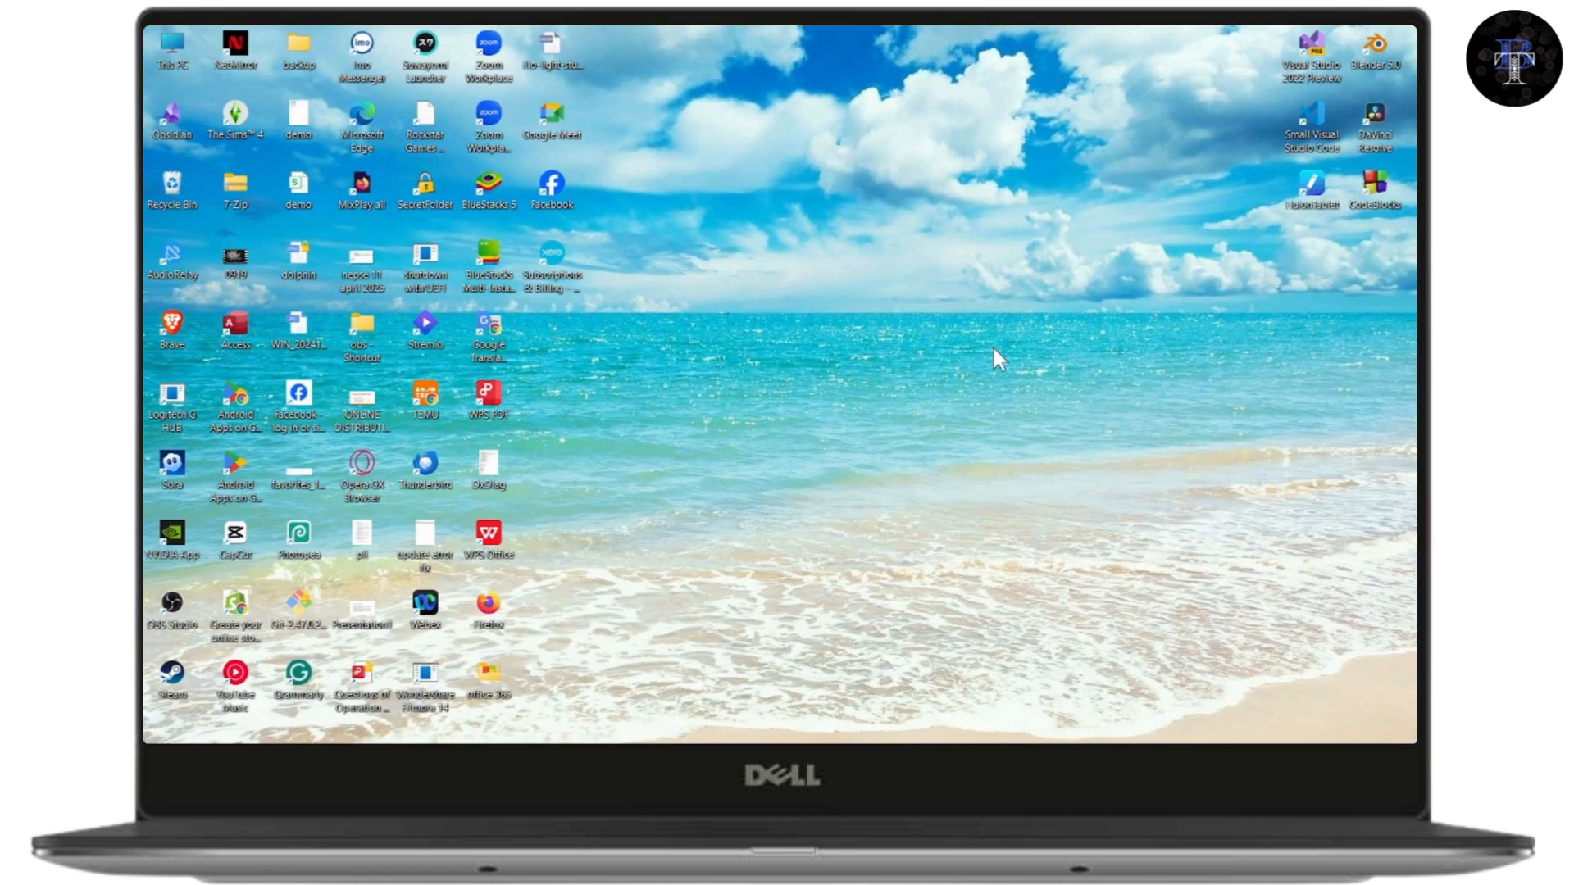
Step: Check the Wi-Fi and airplane mode settings in the system's quick settings and dismiss them
mouse_move(1222, 721)
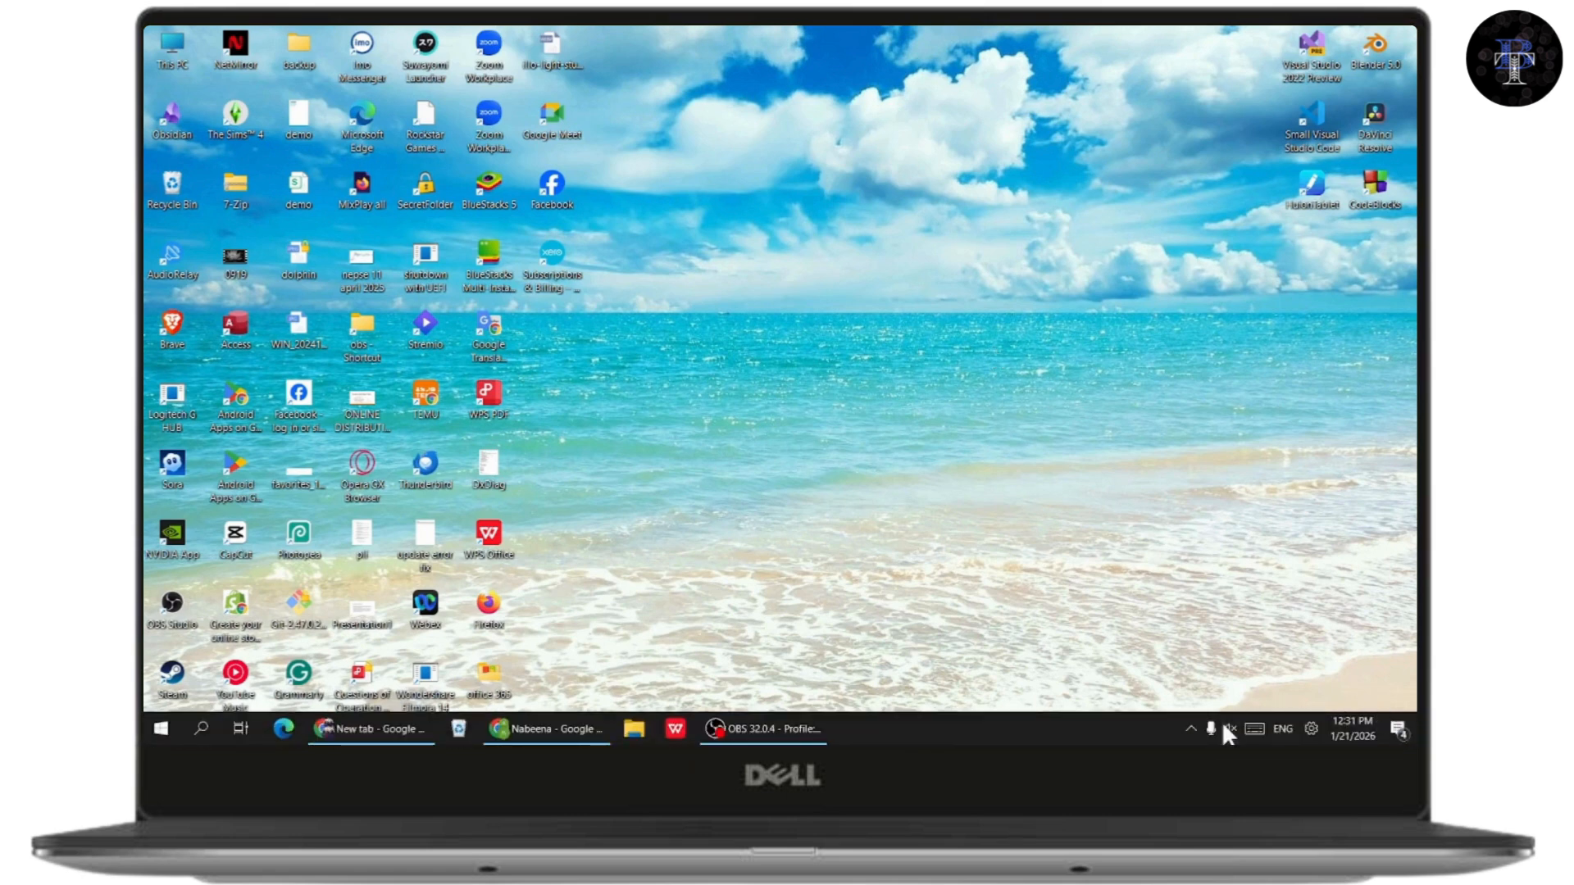
click(1323, 726)
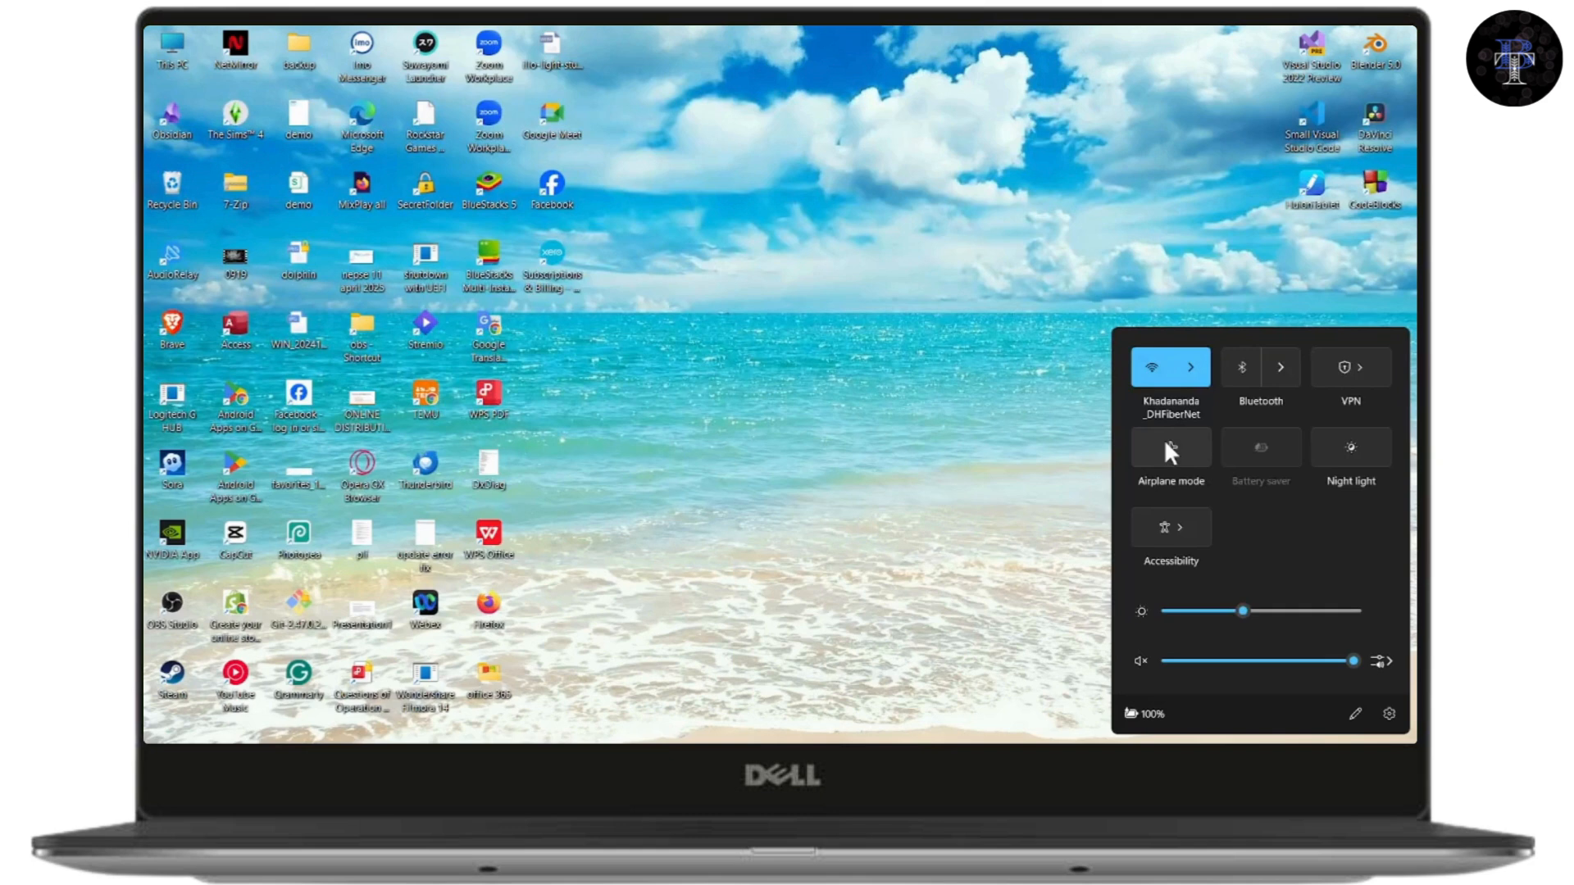
click(710, 451)
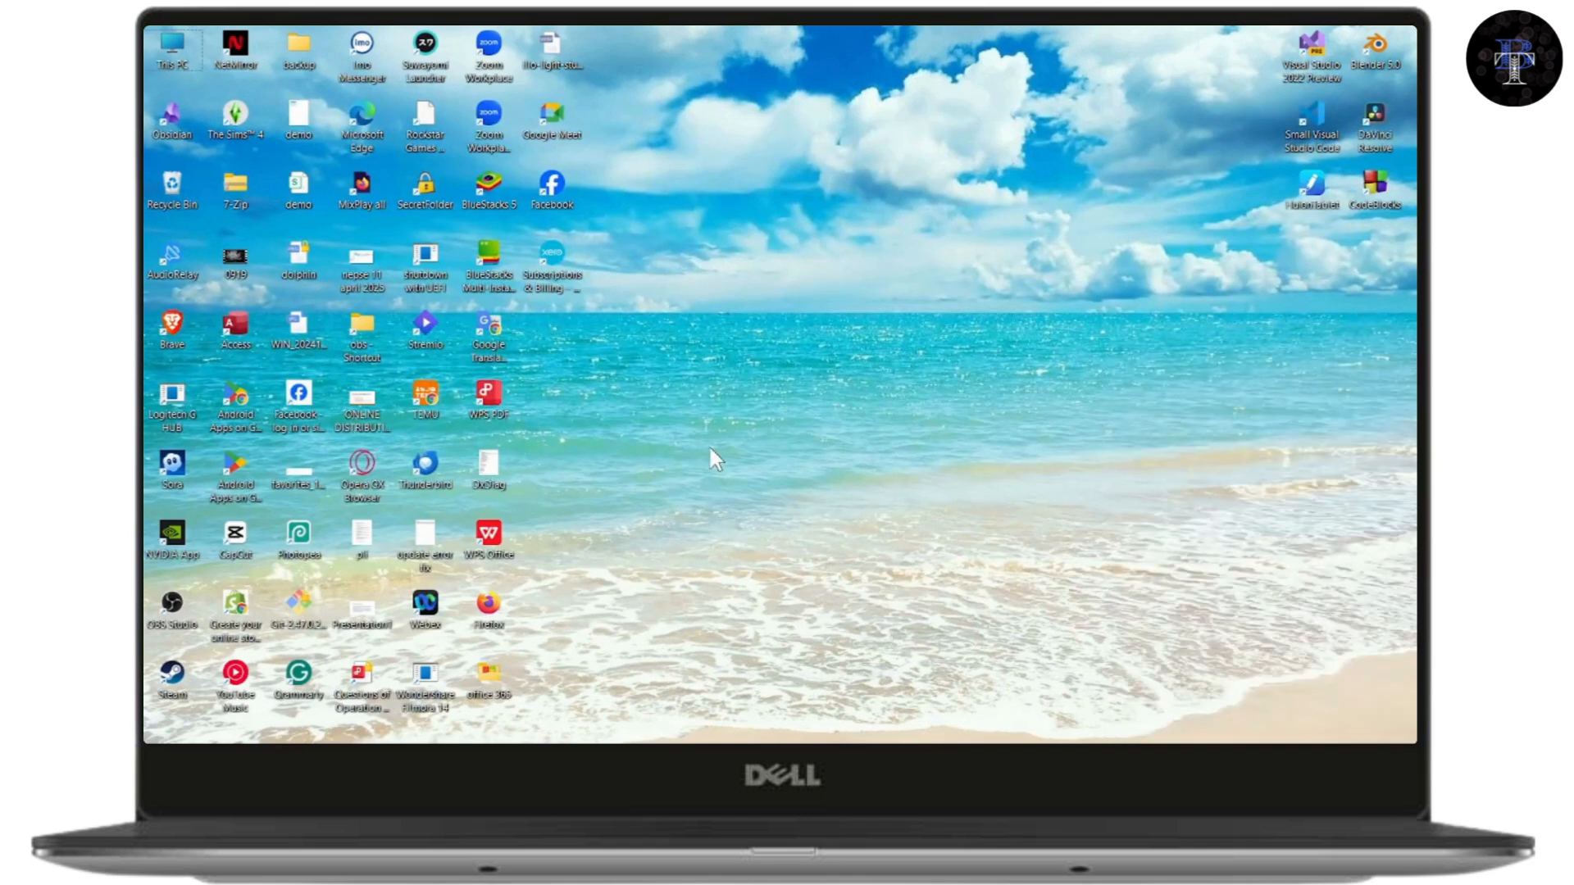
Step: Find and open the View network connections page of Control Panel
key(super)
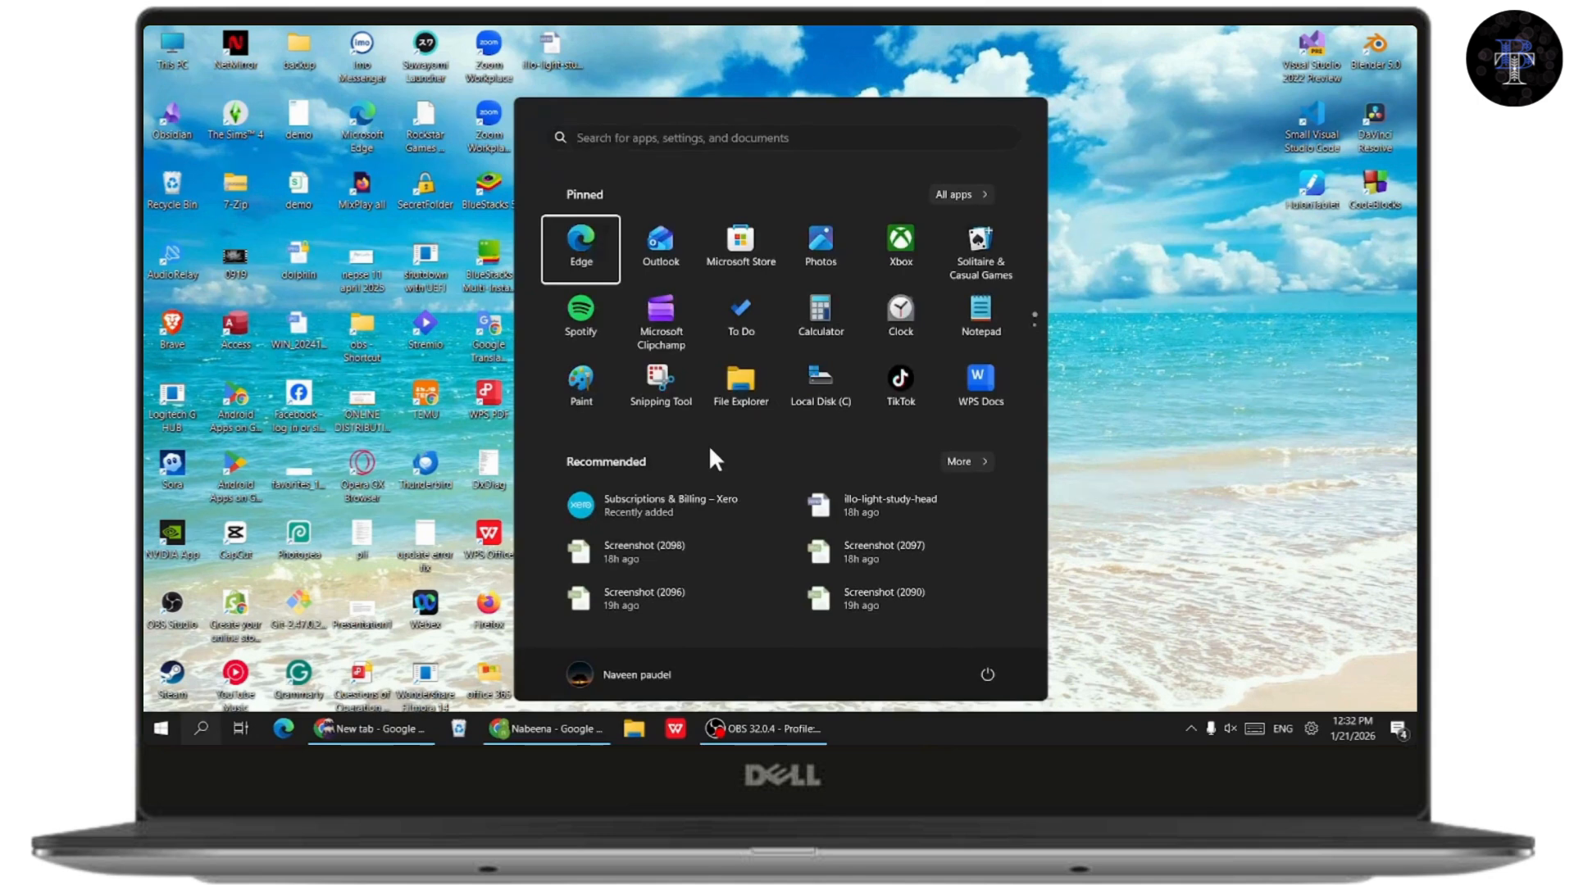
text(view network)
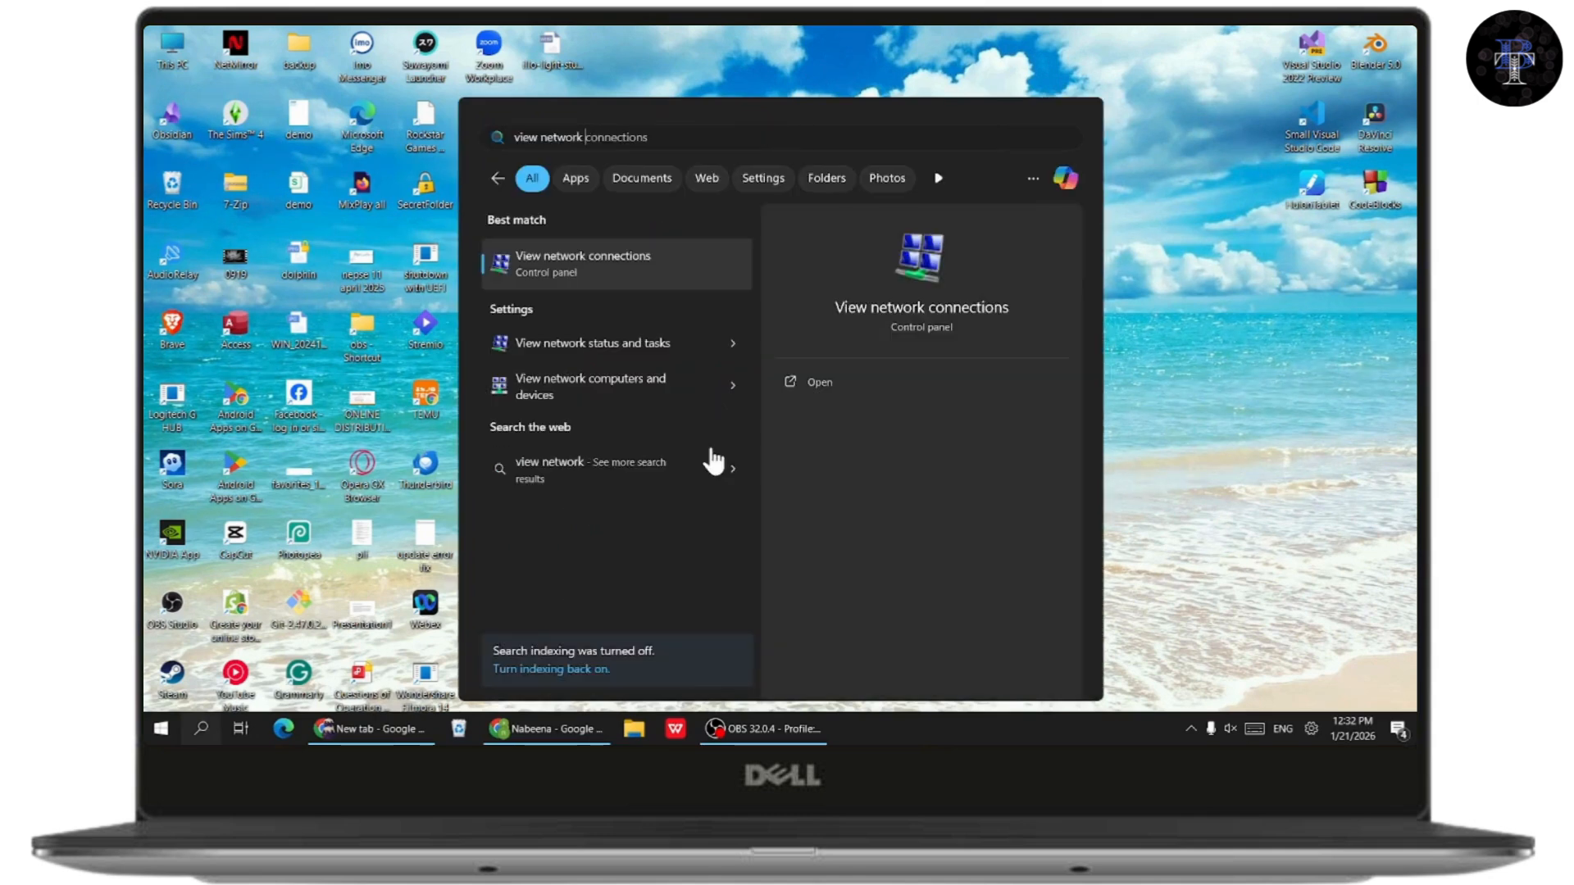
click(615, 271)
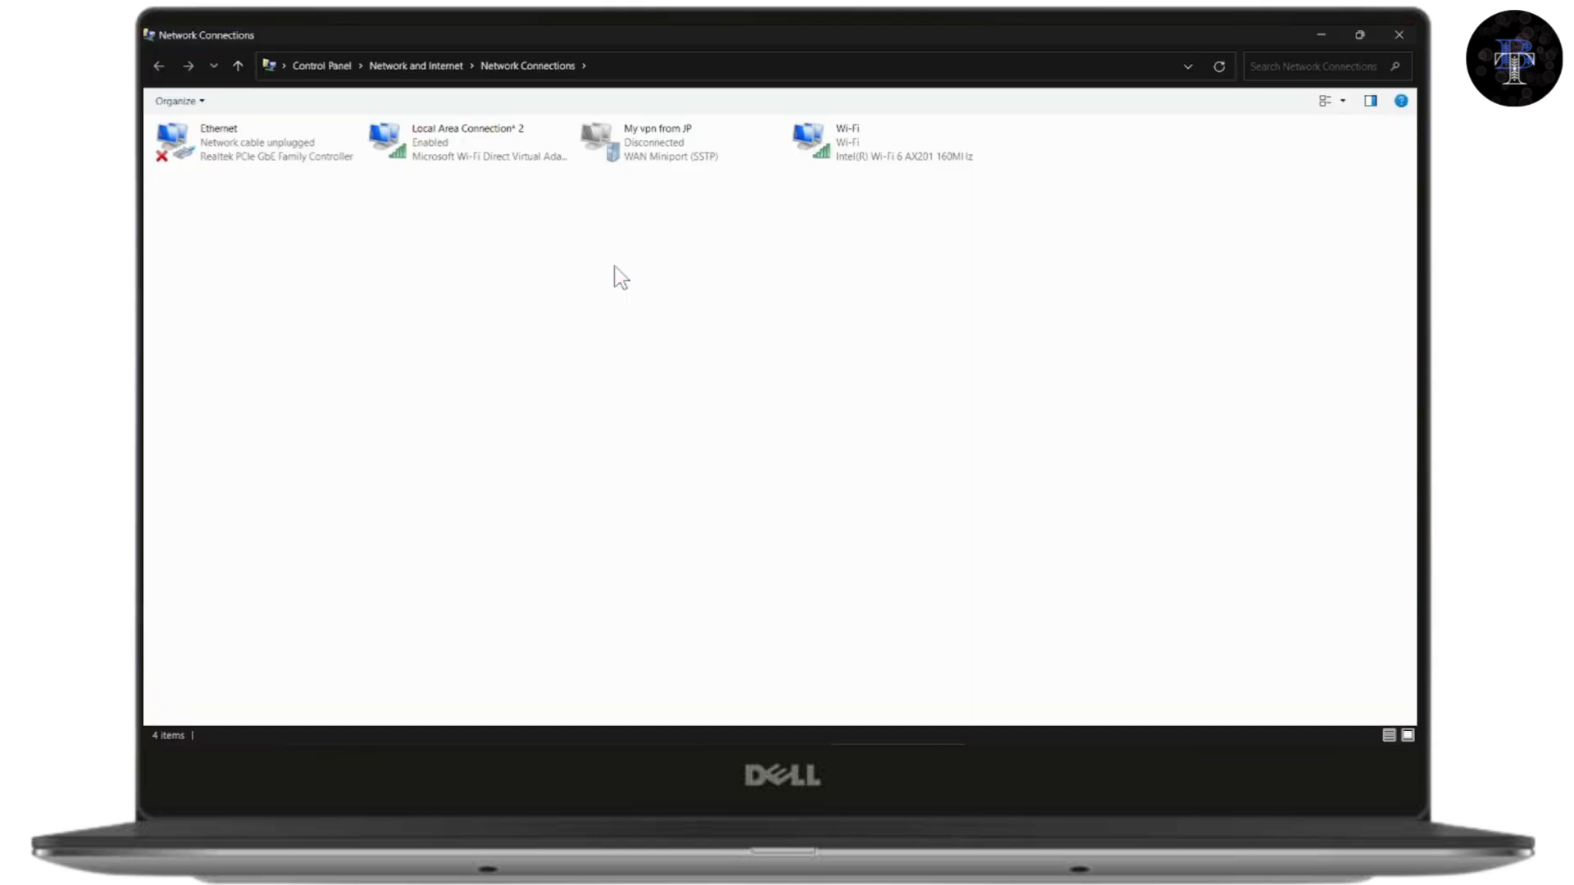
Step: Disable the Wi-Fi network adapter and enable it again
right_click(912, 152)
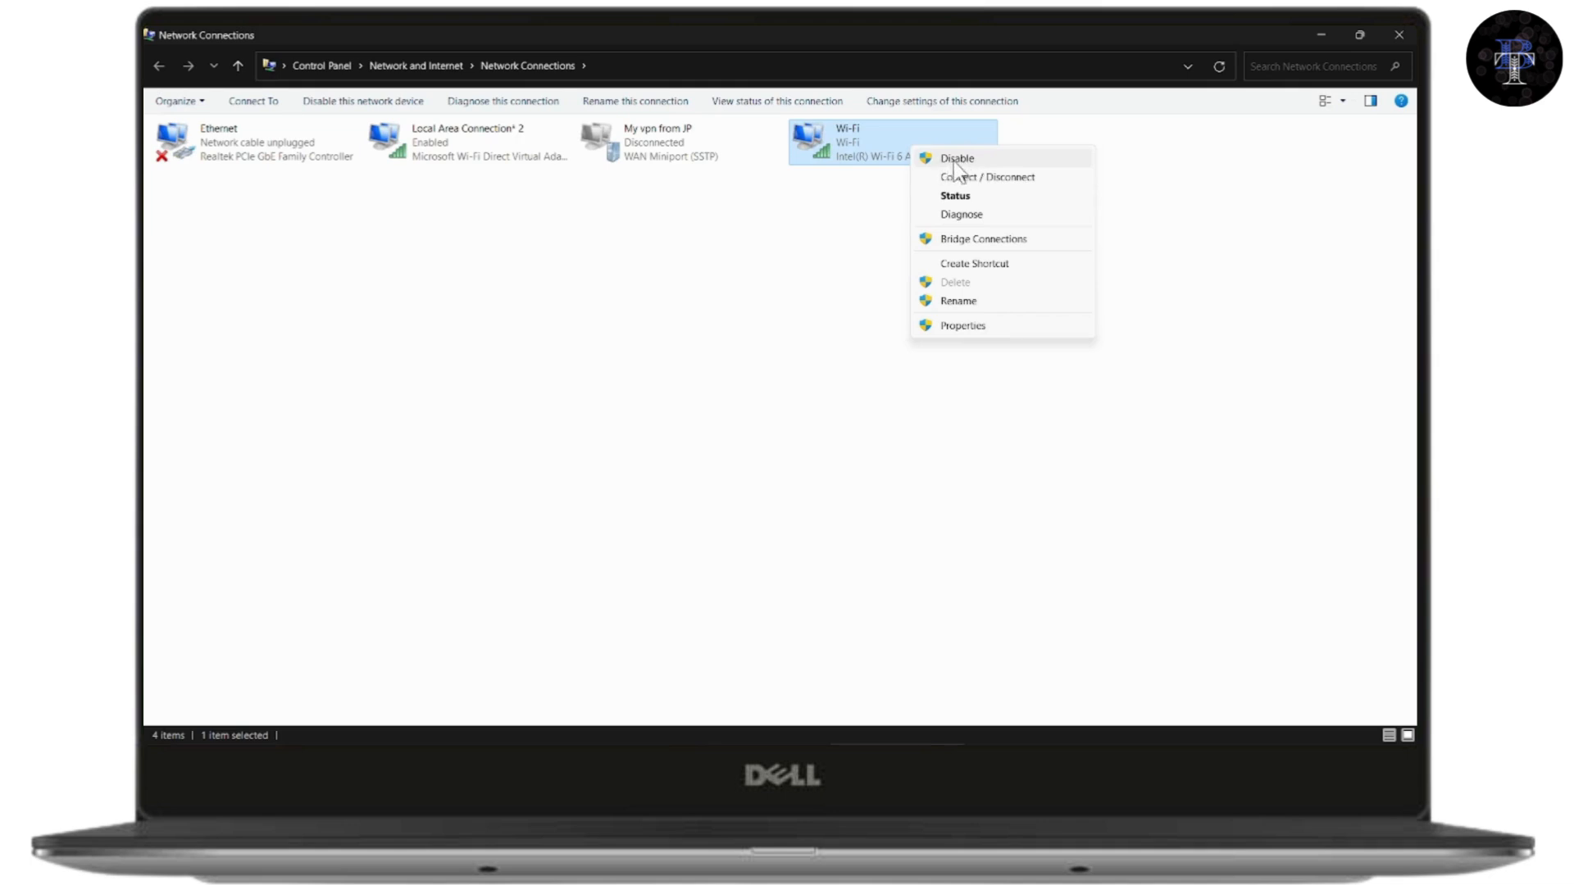
click(986, 160)
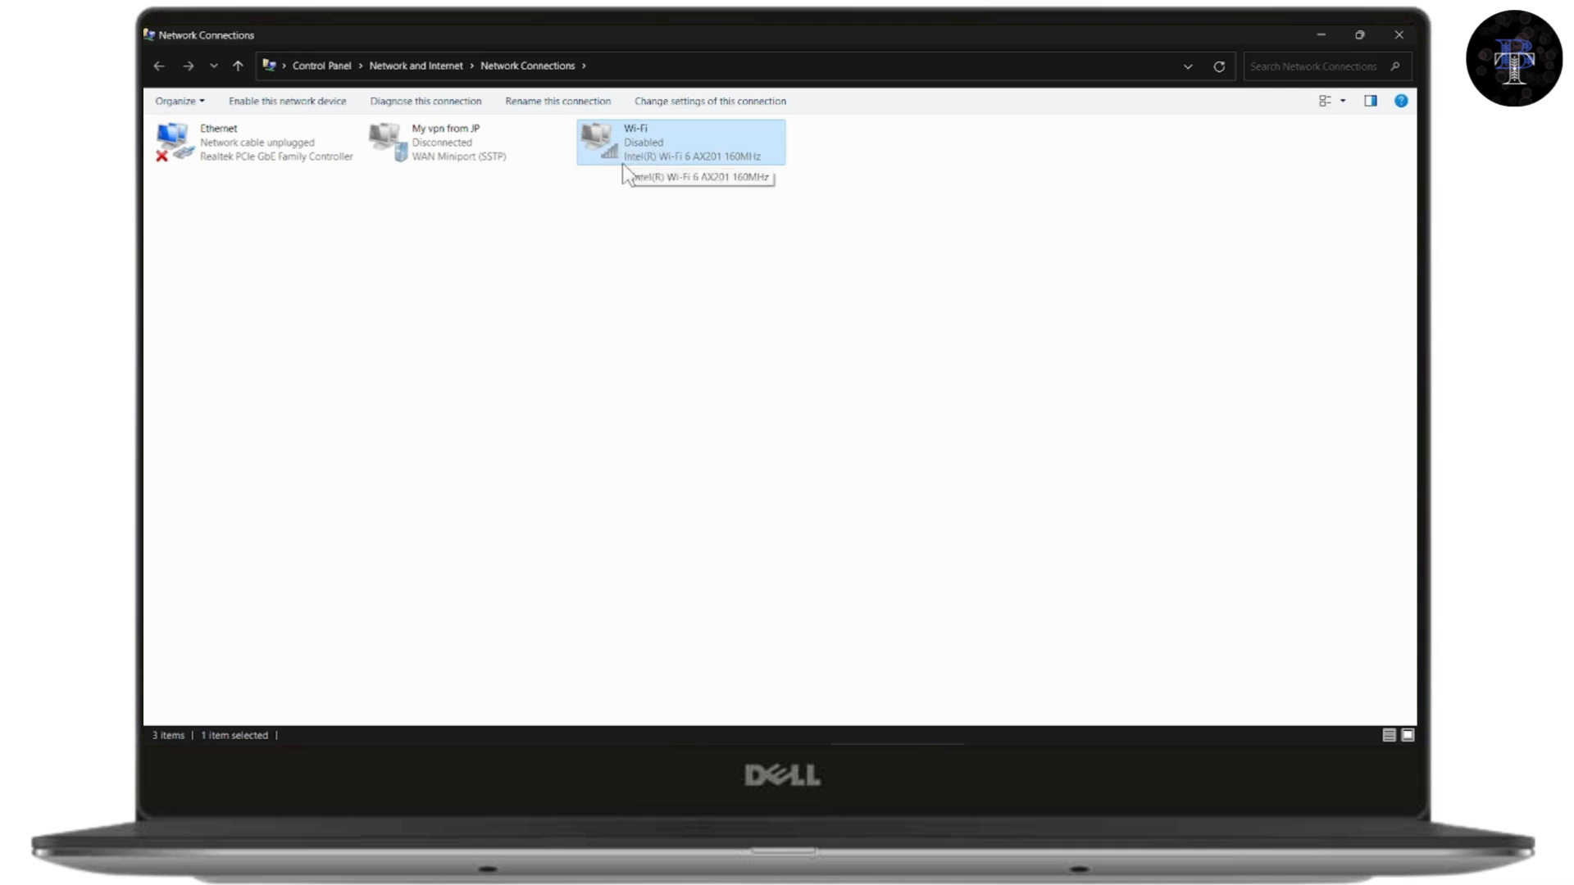
right_click(699, 151)
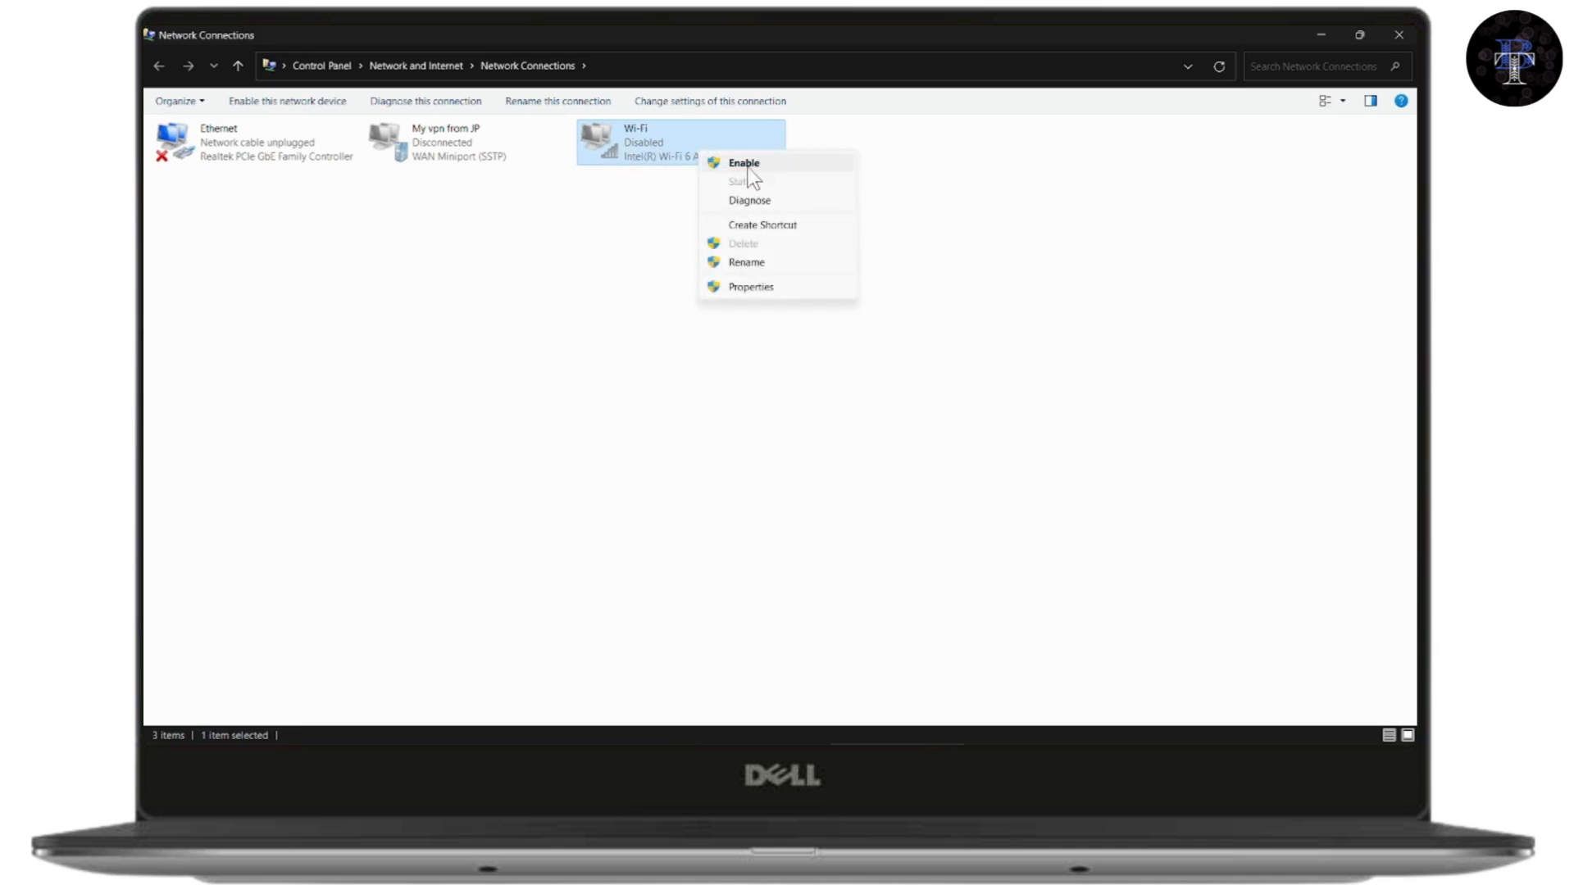
click(747, 167)
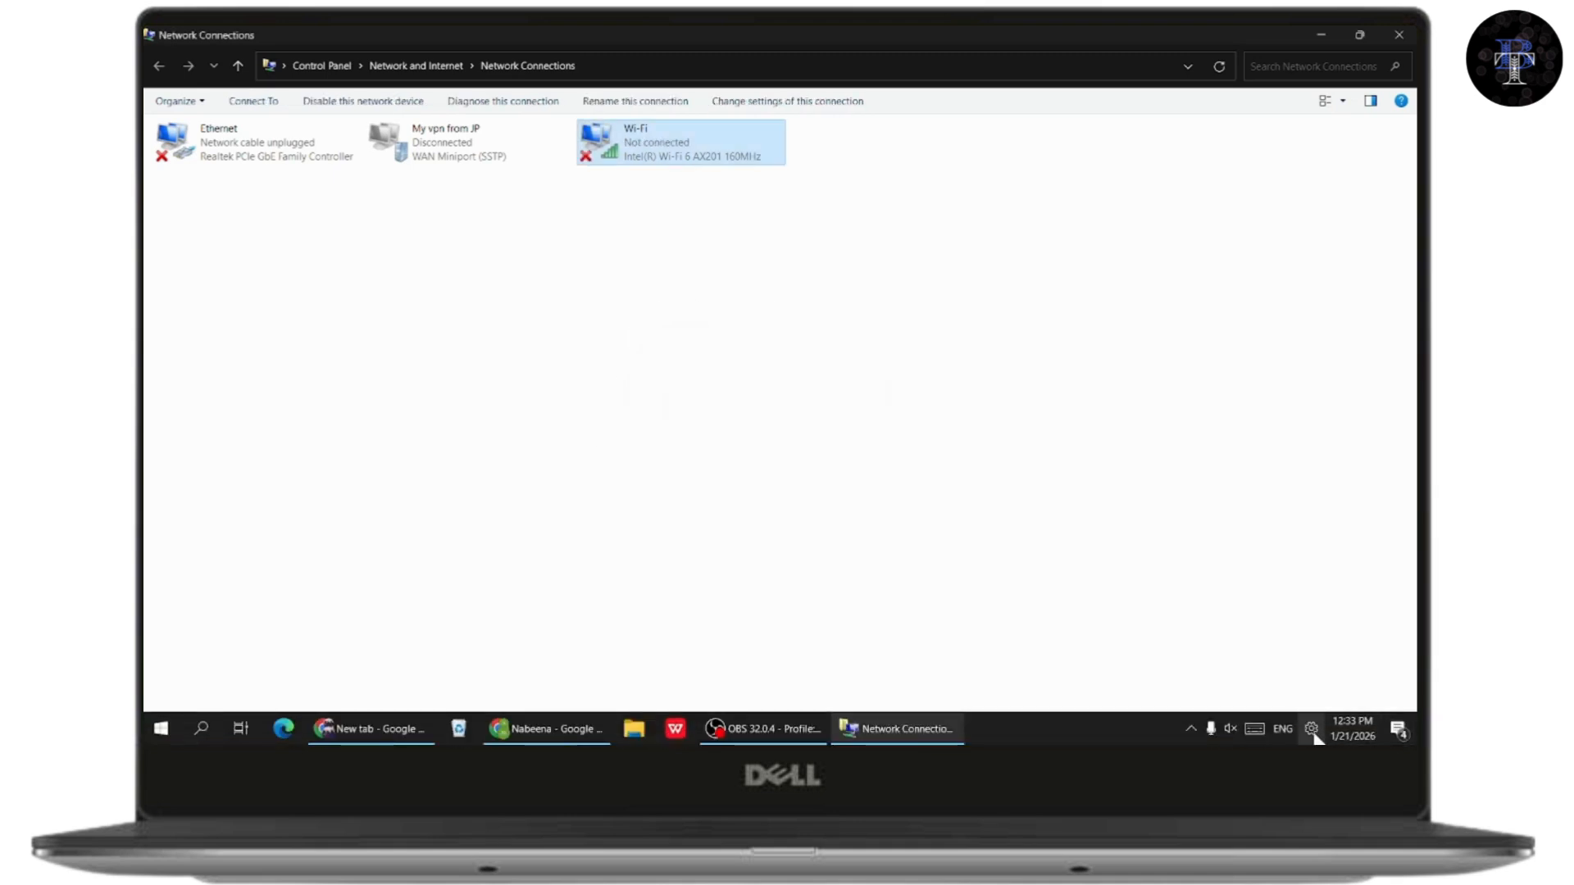
Step: Connect to the B-LINK_3F9F wireless network and close the Network Connections window
click(1254, 741)
click(1190, 366)
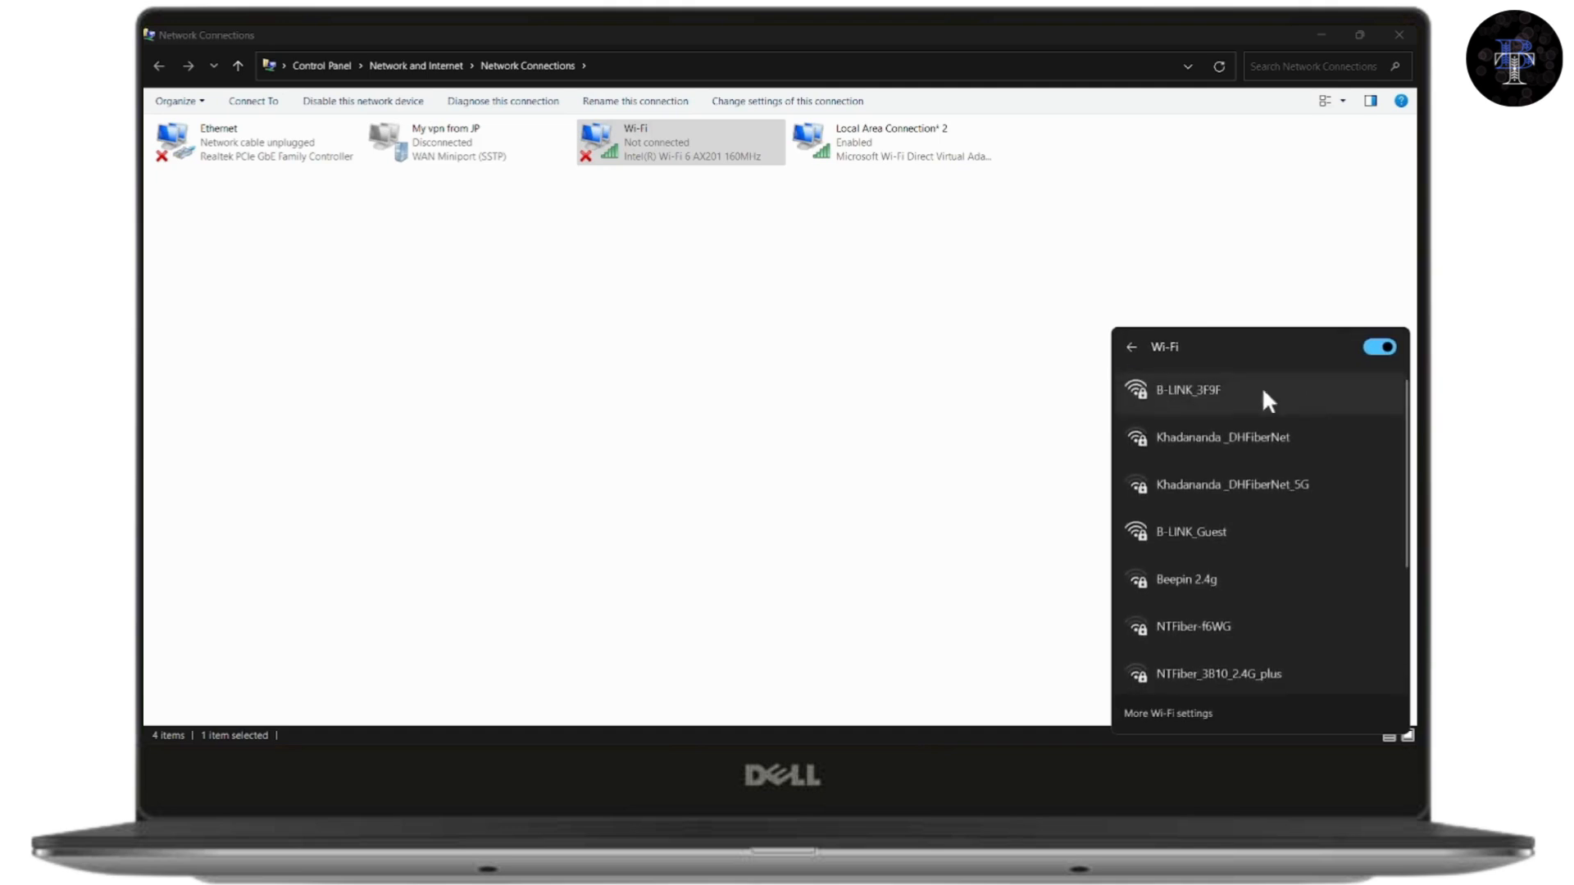
click(1240, 403)
click(1333, 465)
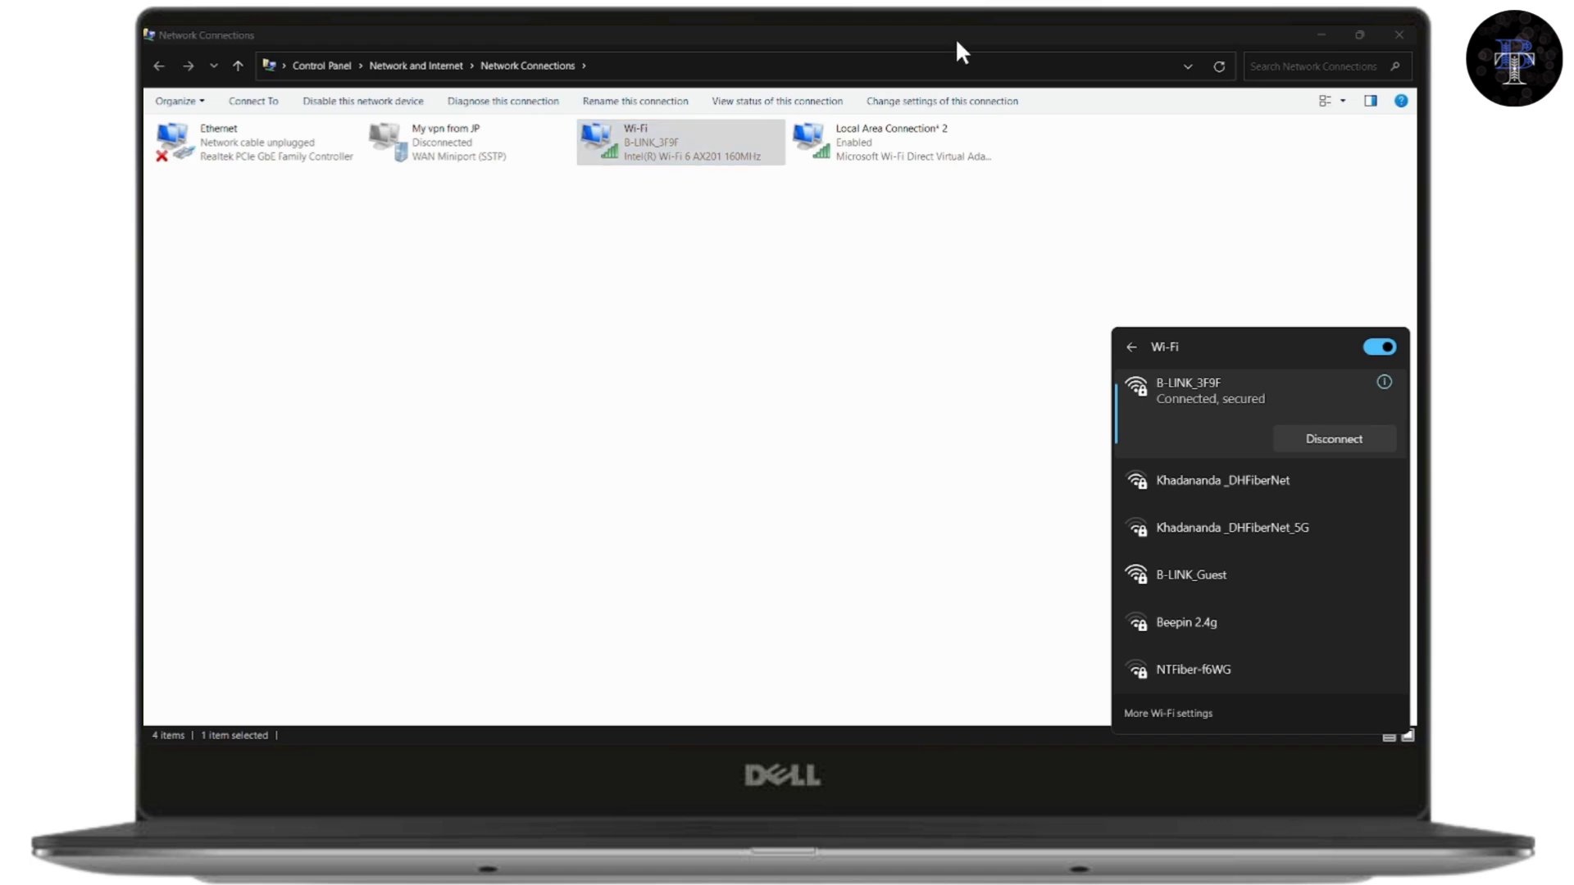
click(1399, 35)
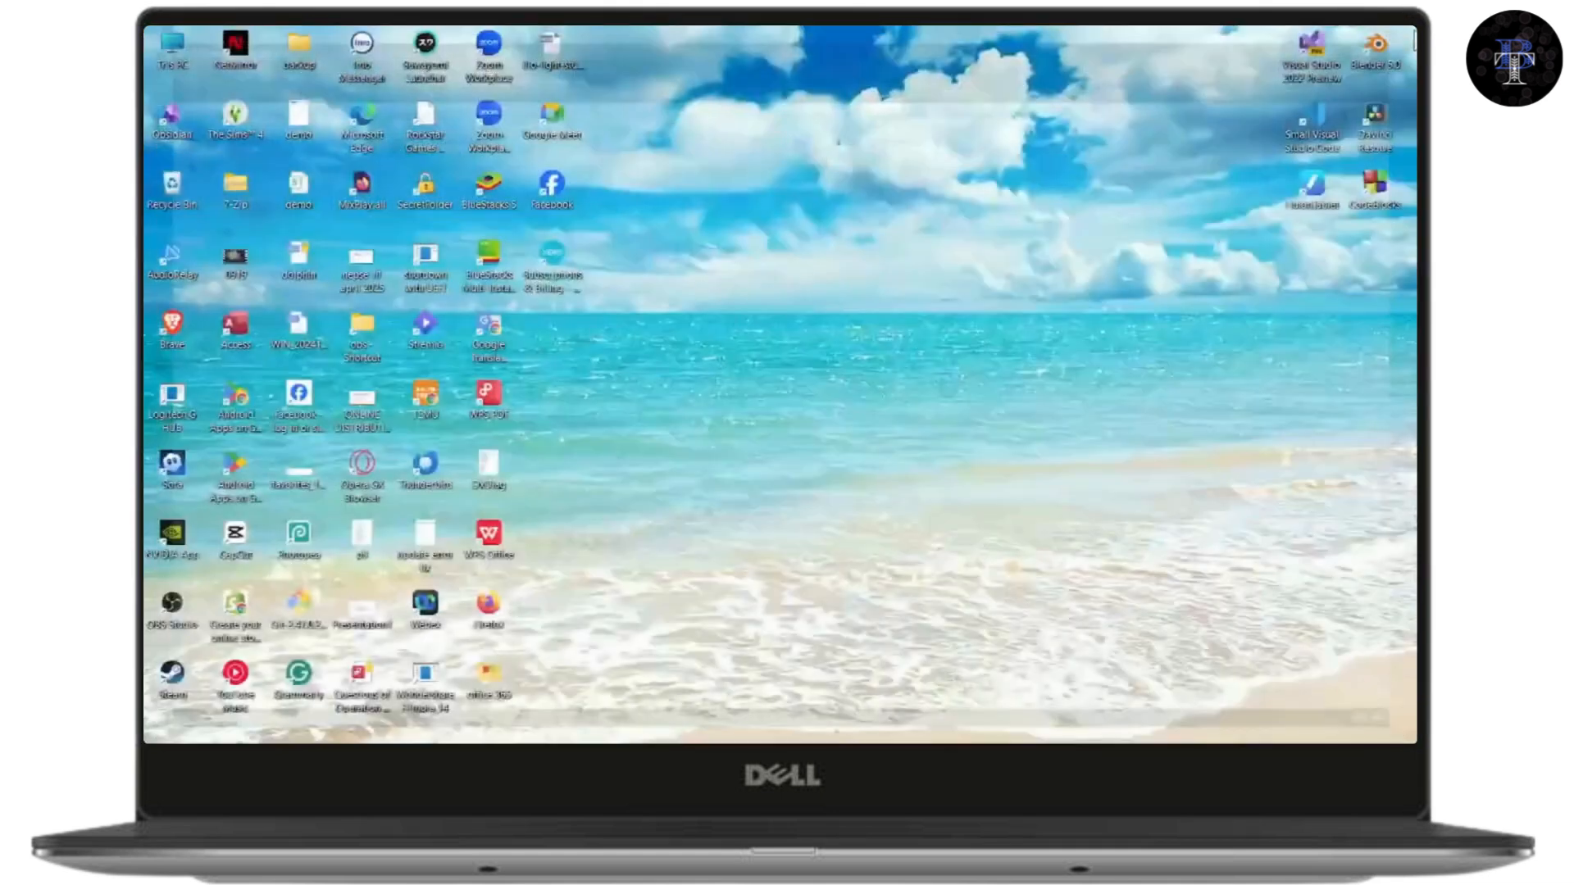
Step: Open the Services console and locate the WLAN AutoConfig service in the list
key(super)
text(services)
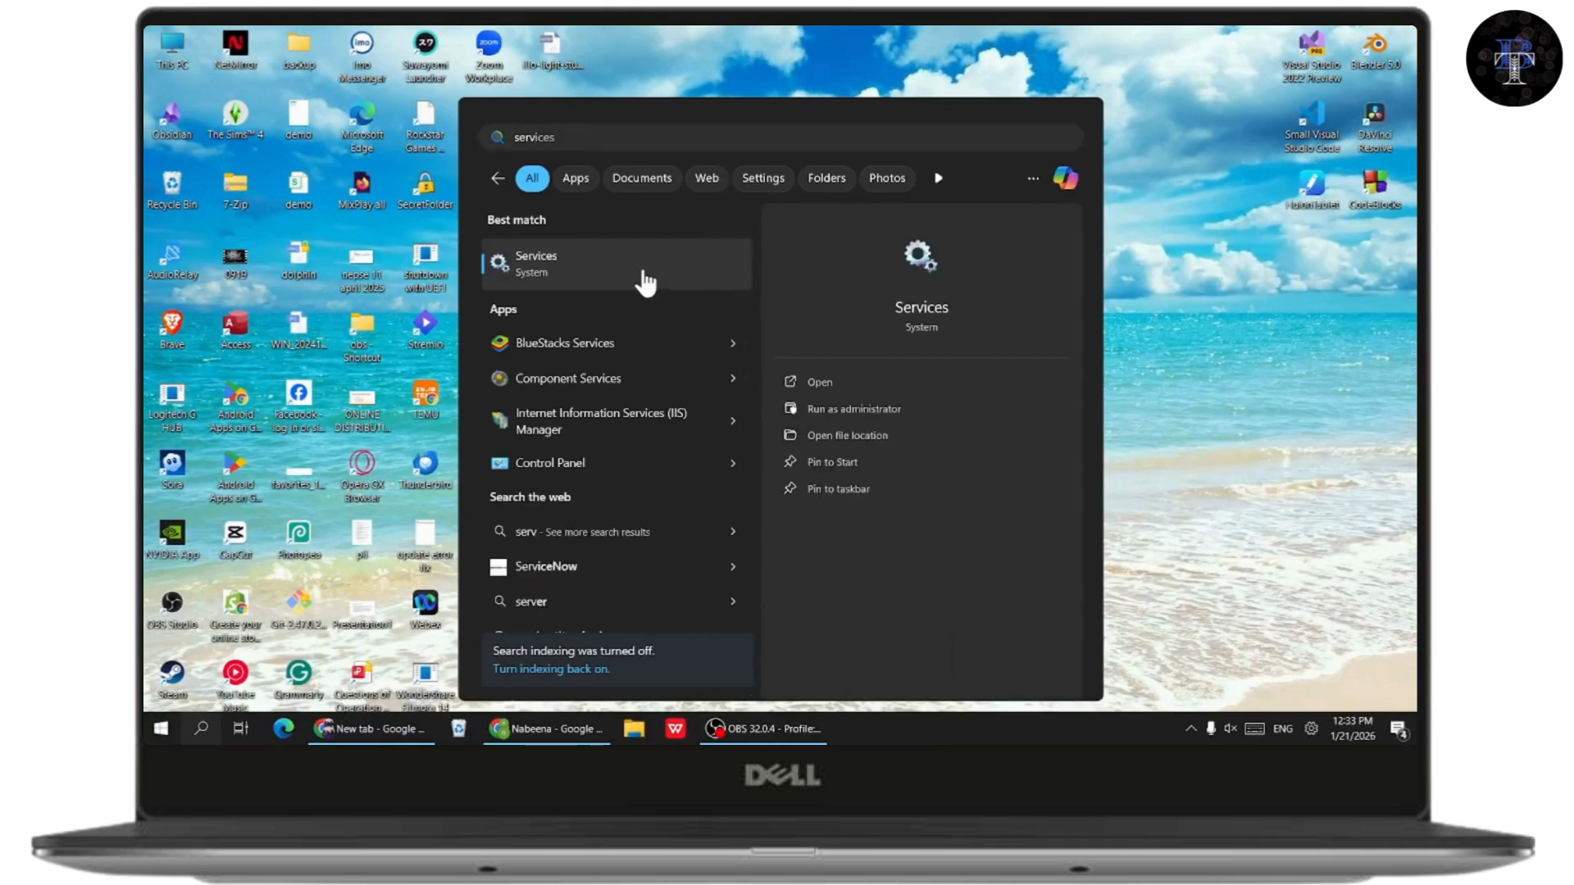
click(641, 267)
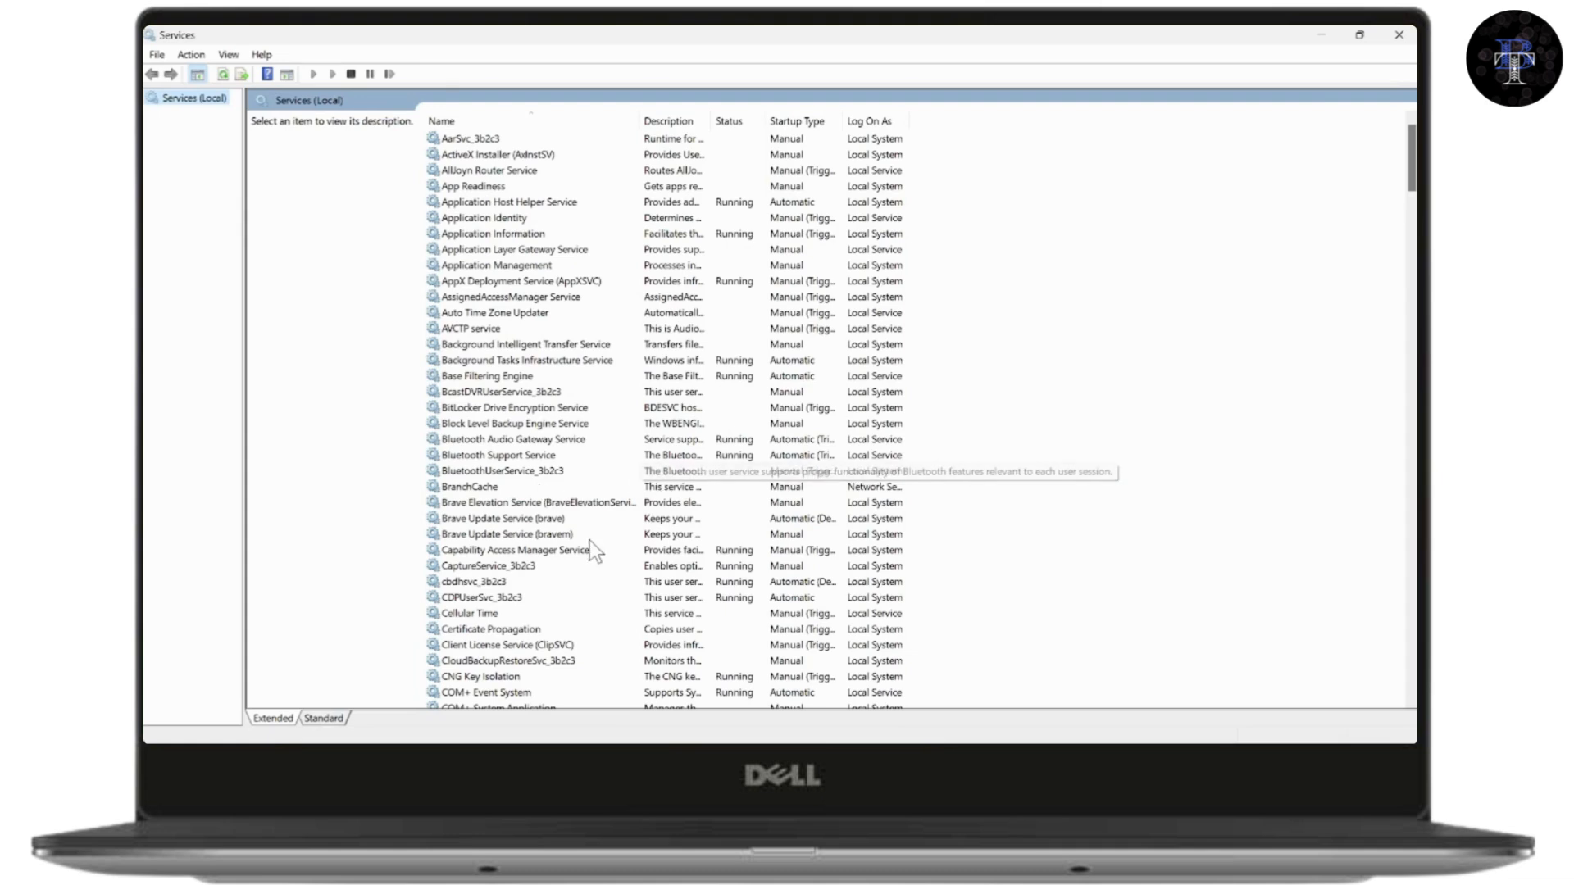
scroll(734, 501, down, 12)
scroll(738, 509, down, 10)
click(500, 344)
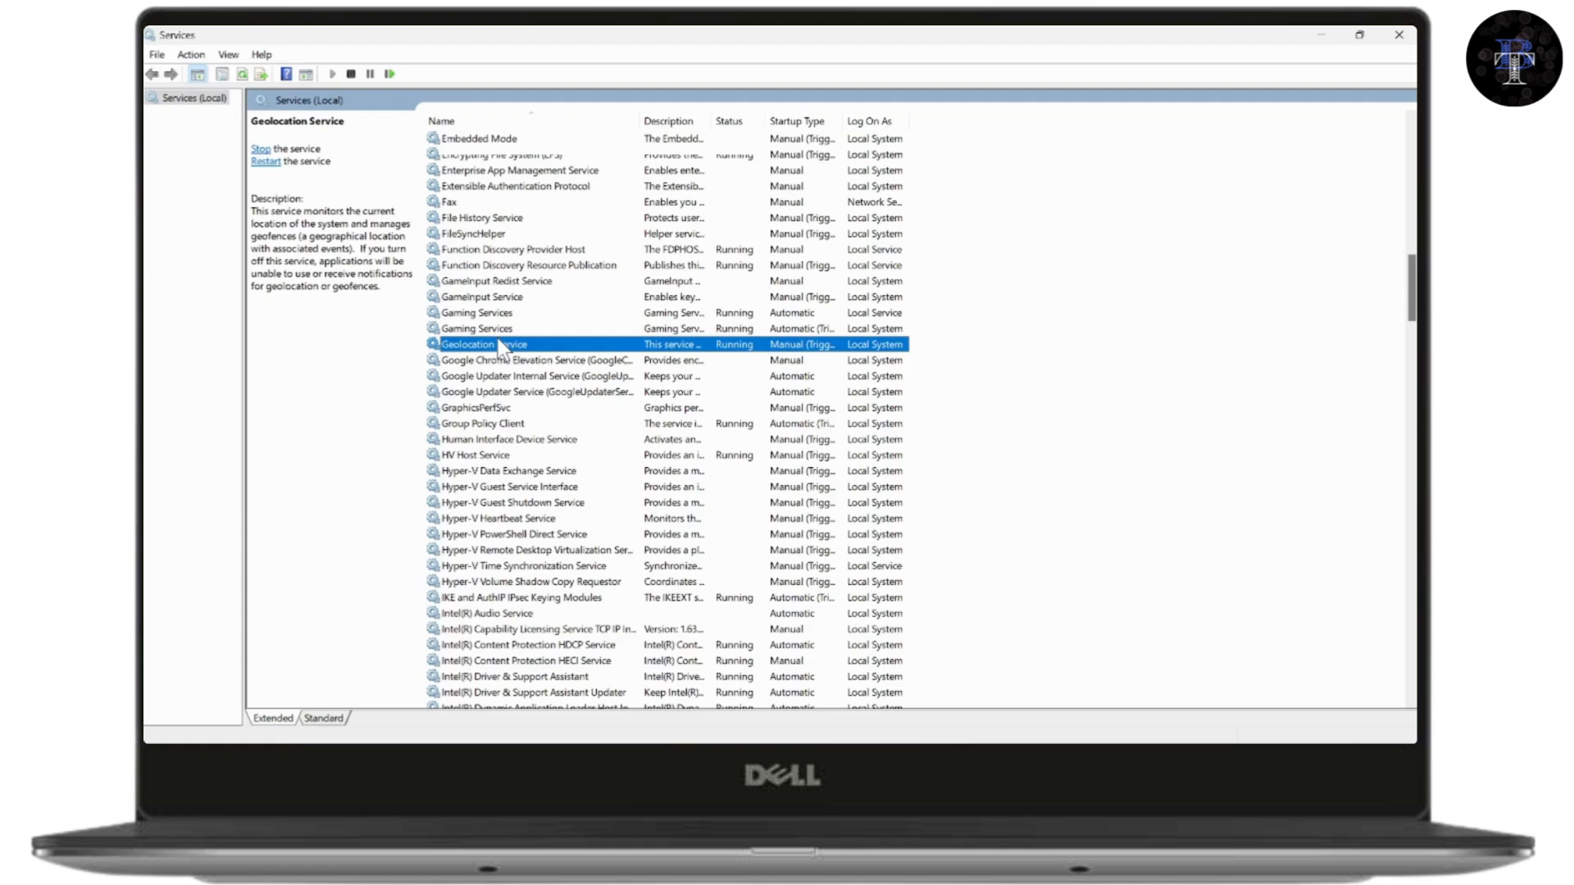
key(w)
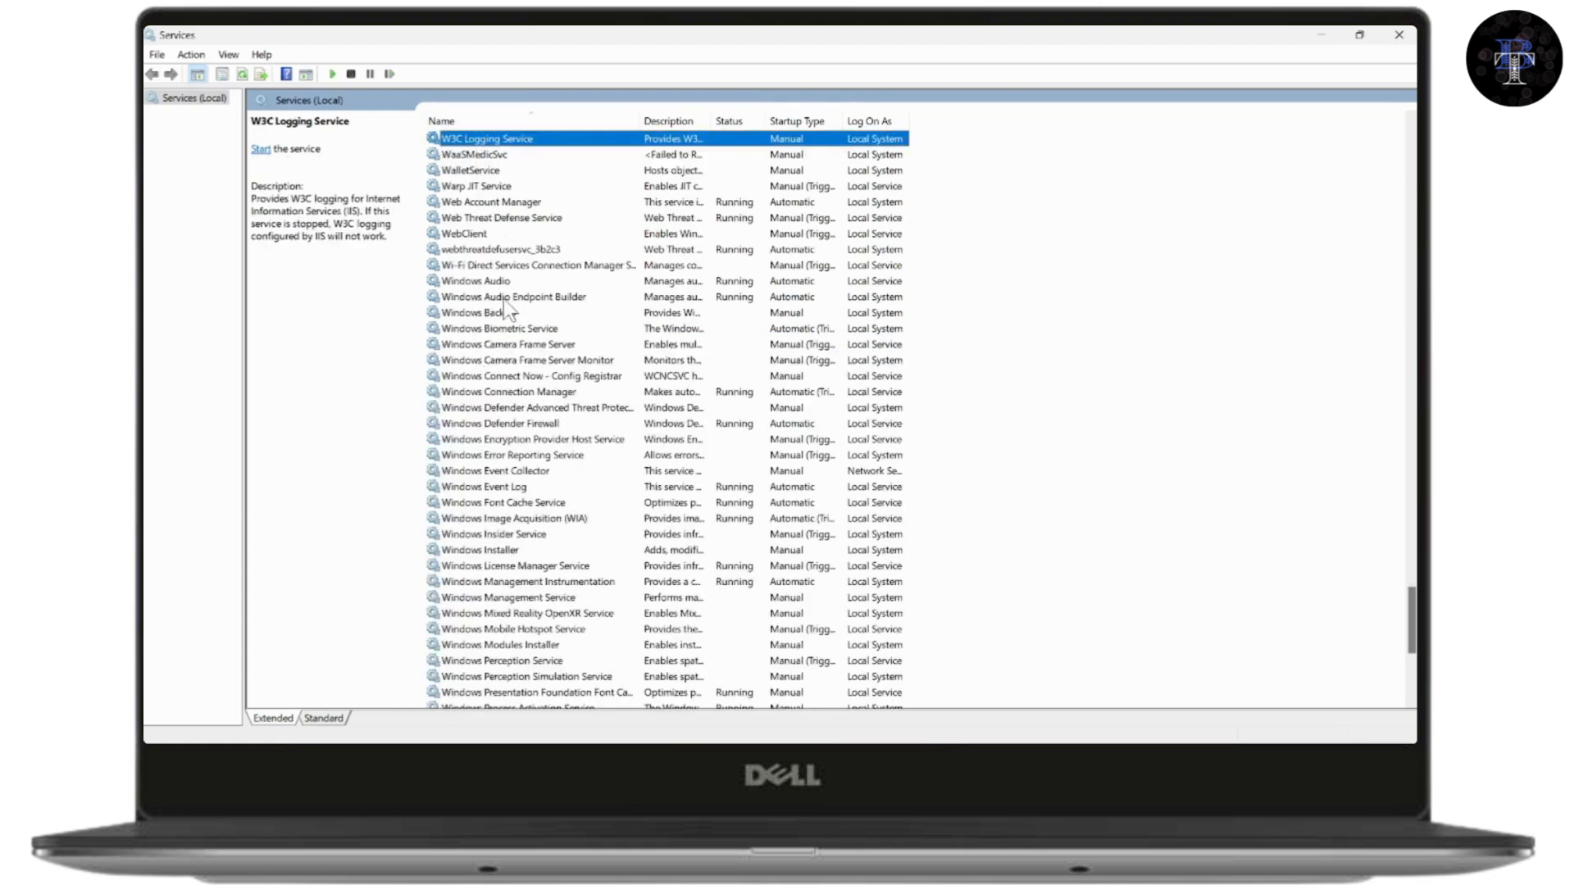
scroll(503, 300, down, 8)
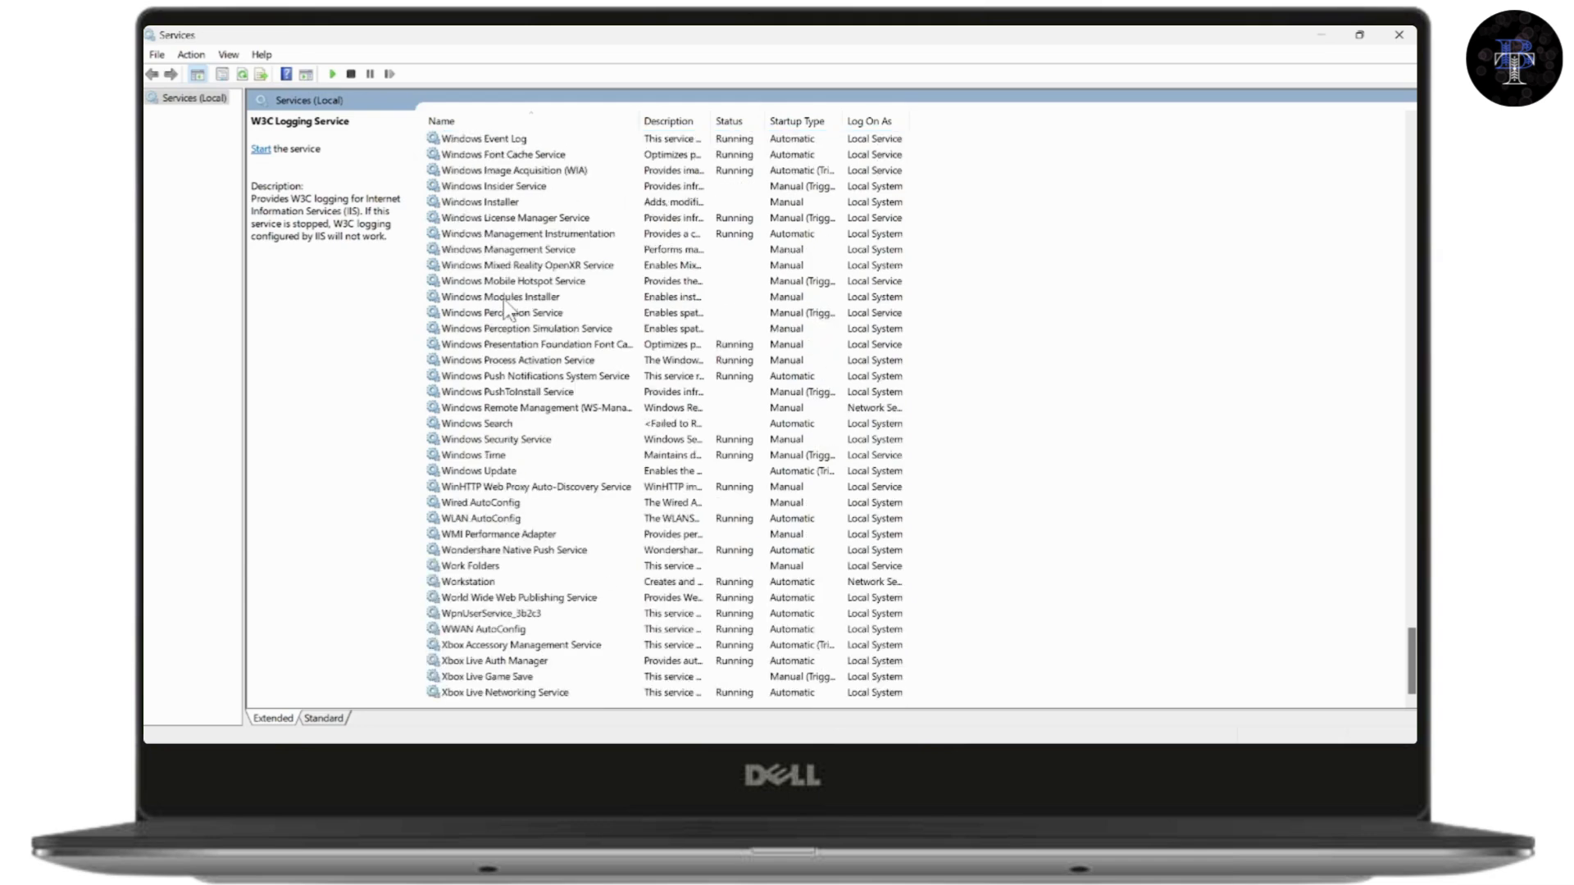
scroll(504, 300, up, 12)
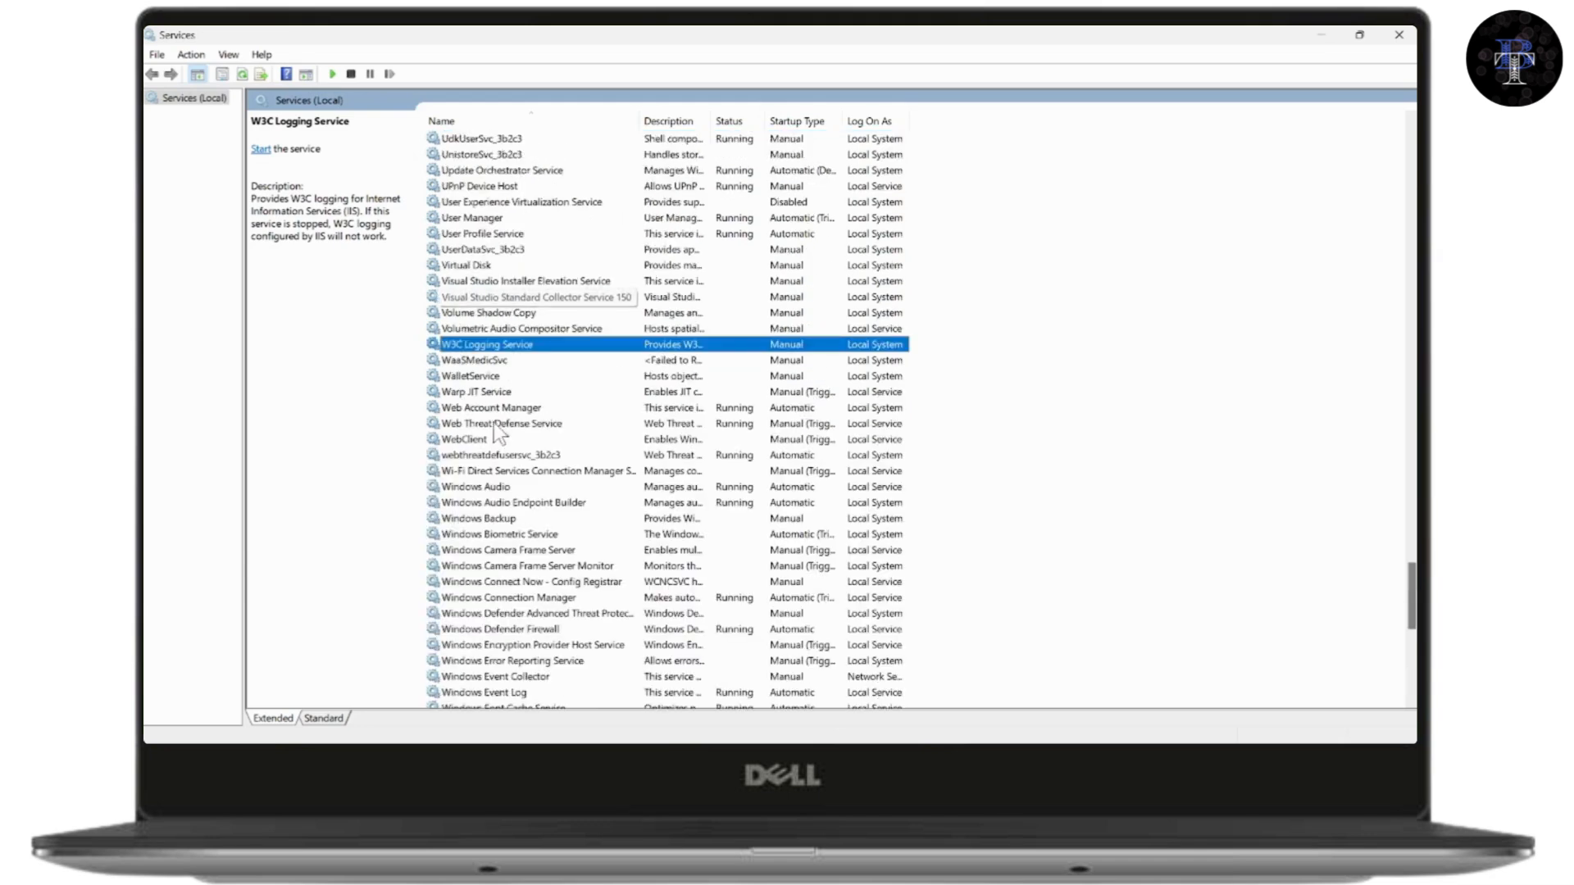
scroll(496, 410, down, 12)
click(470, 521)
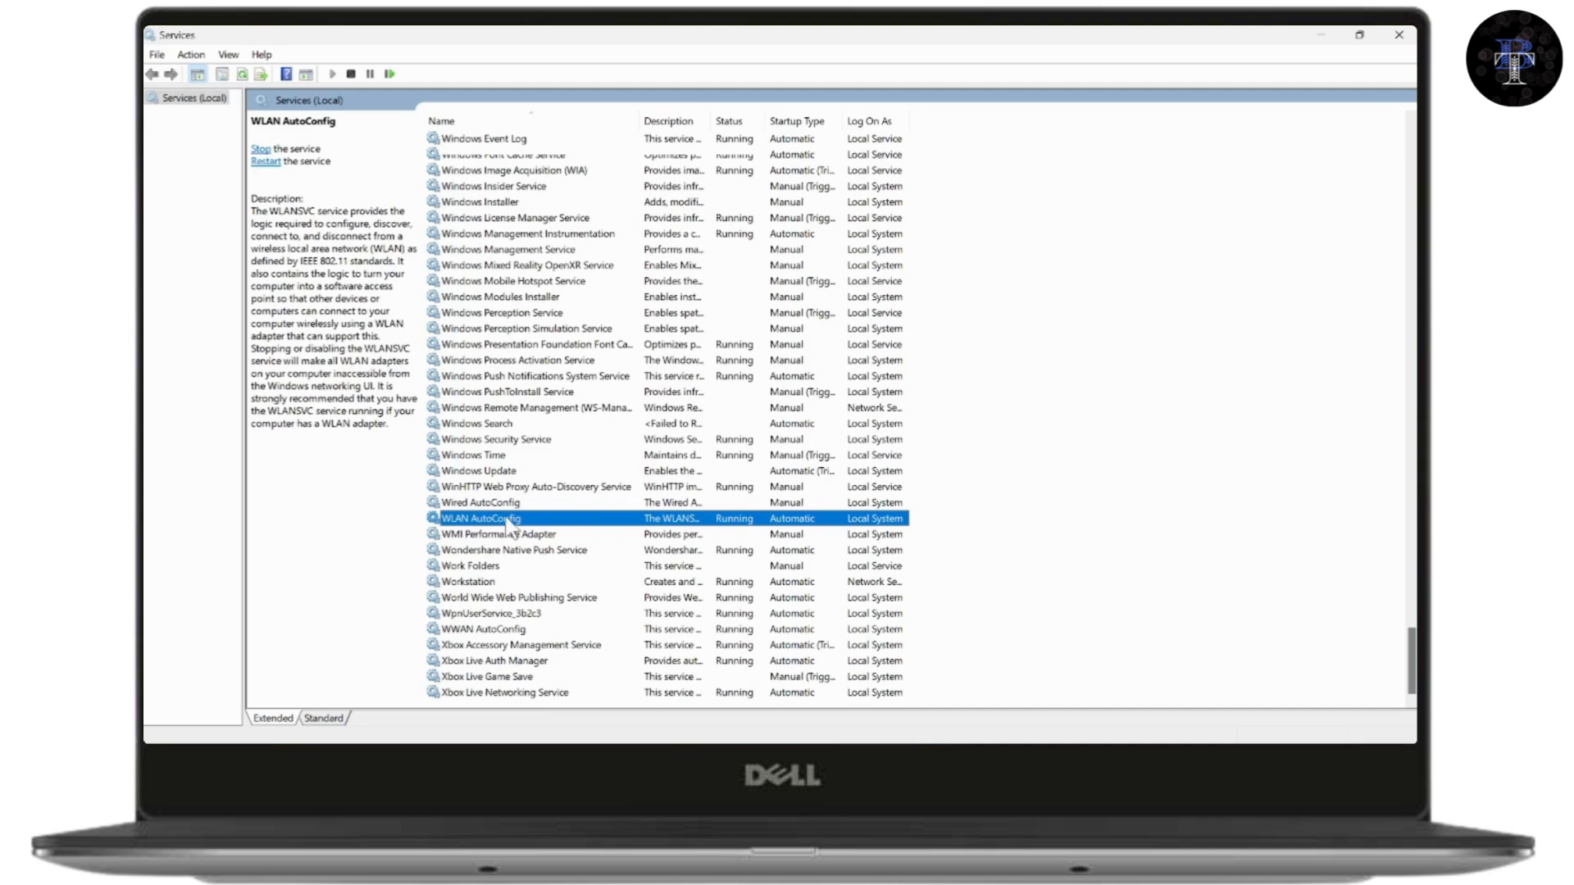
Step: Try setting the WLAN AutoConfig service's startup type to Automatic, closing its properties without applying and exiting Services
right_click(791, 517)
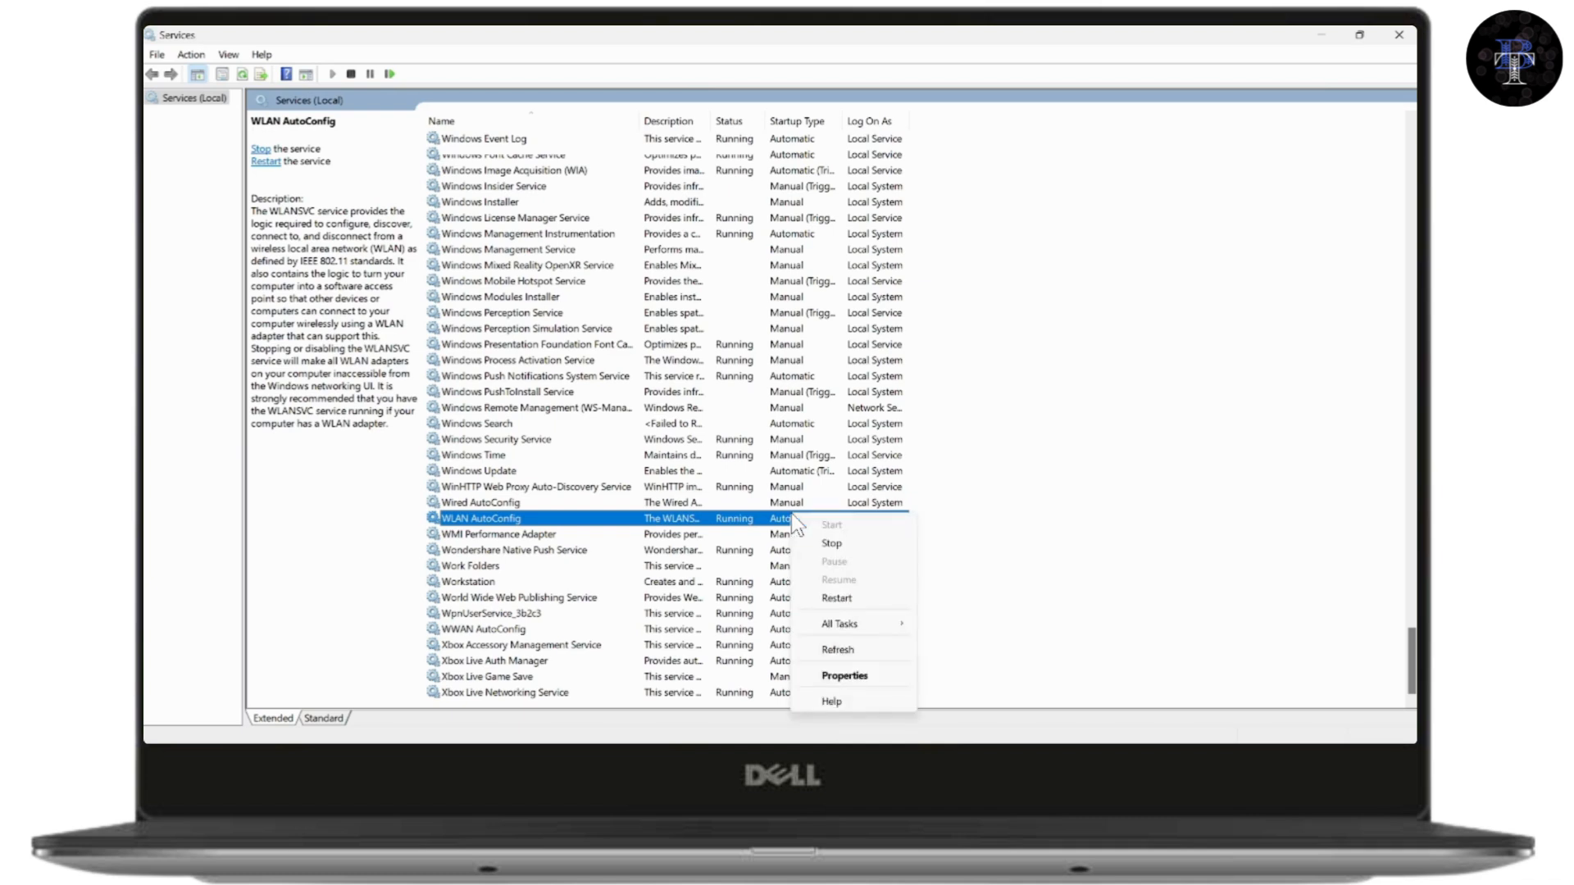
click(865, 676)
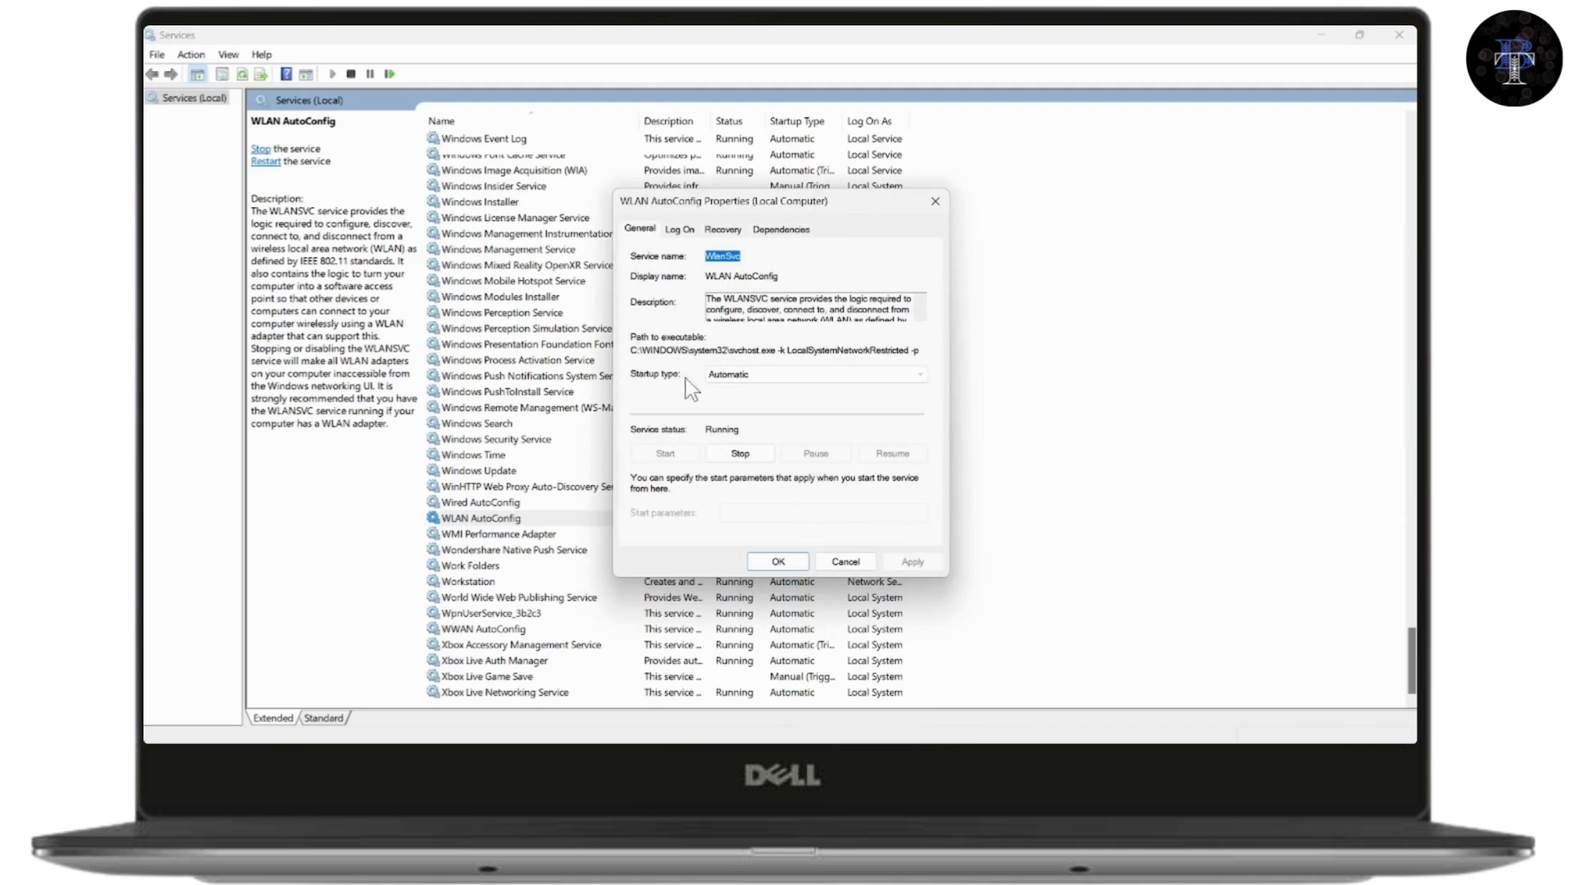
click(772, 376)
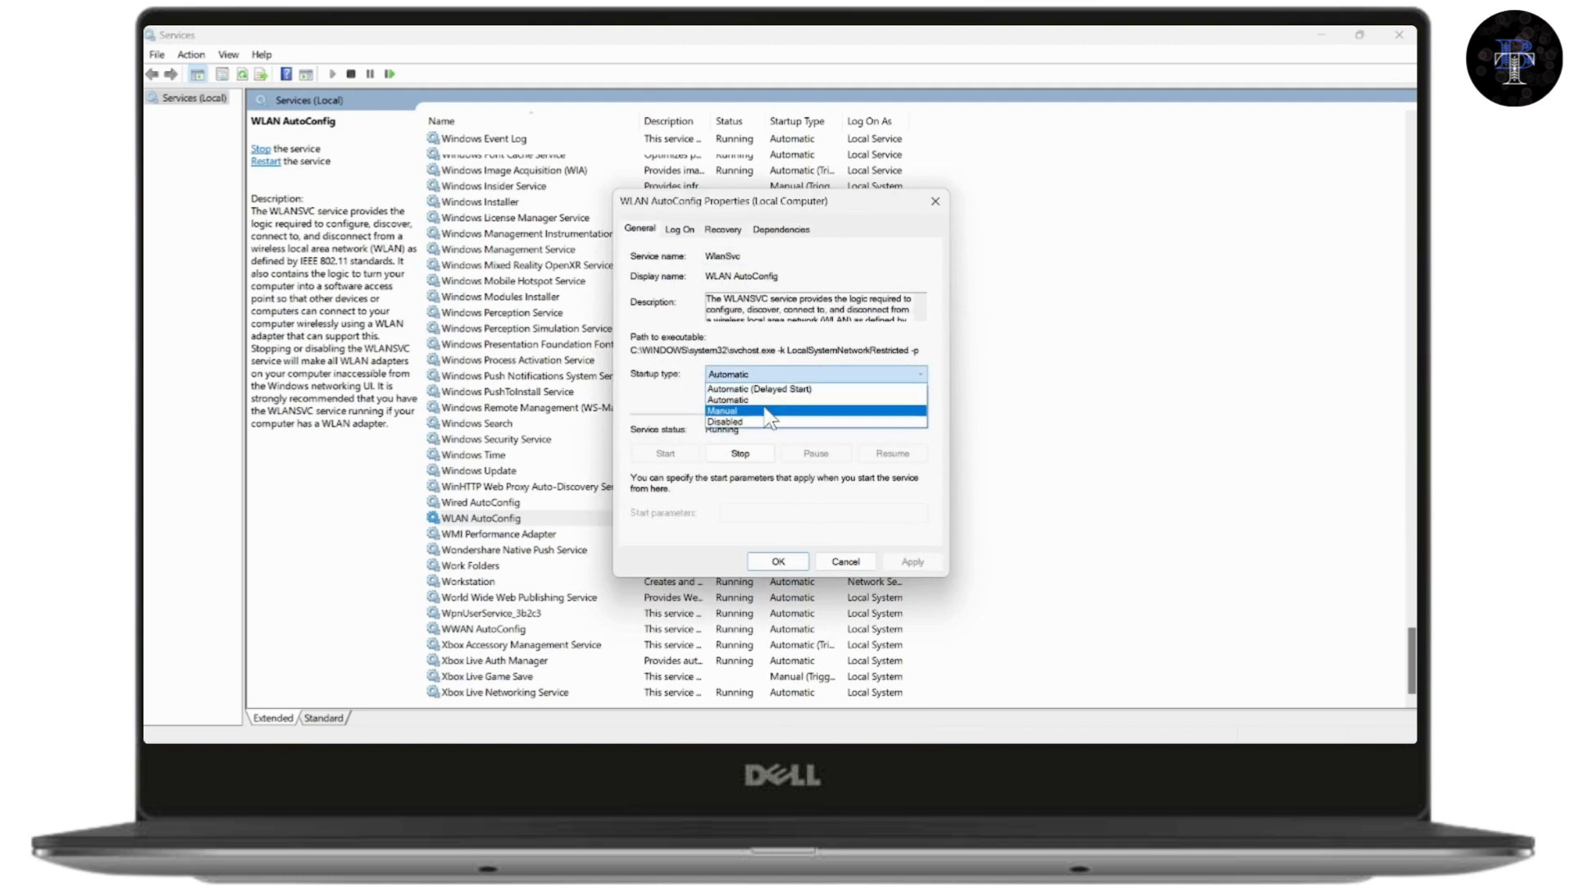
click(765, 400)
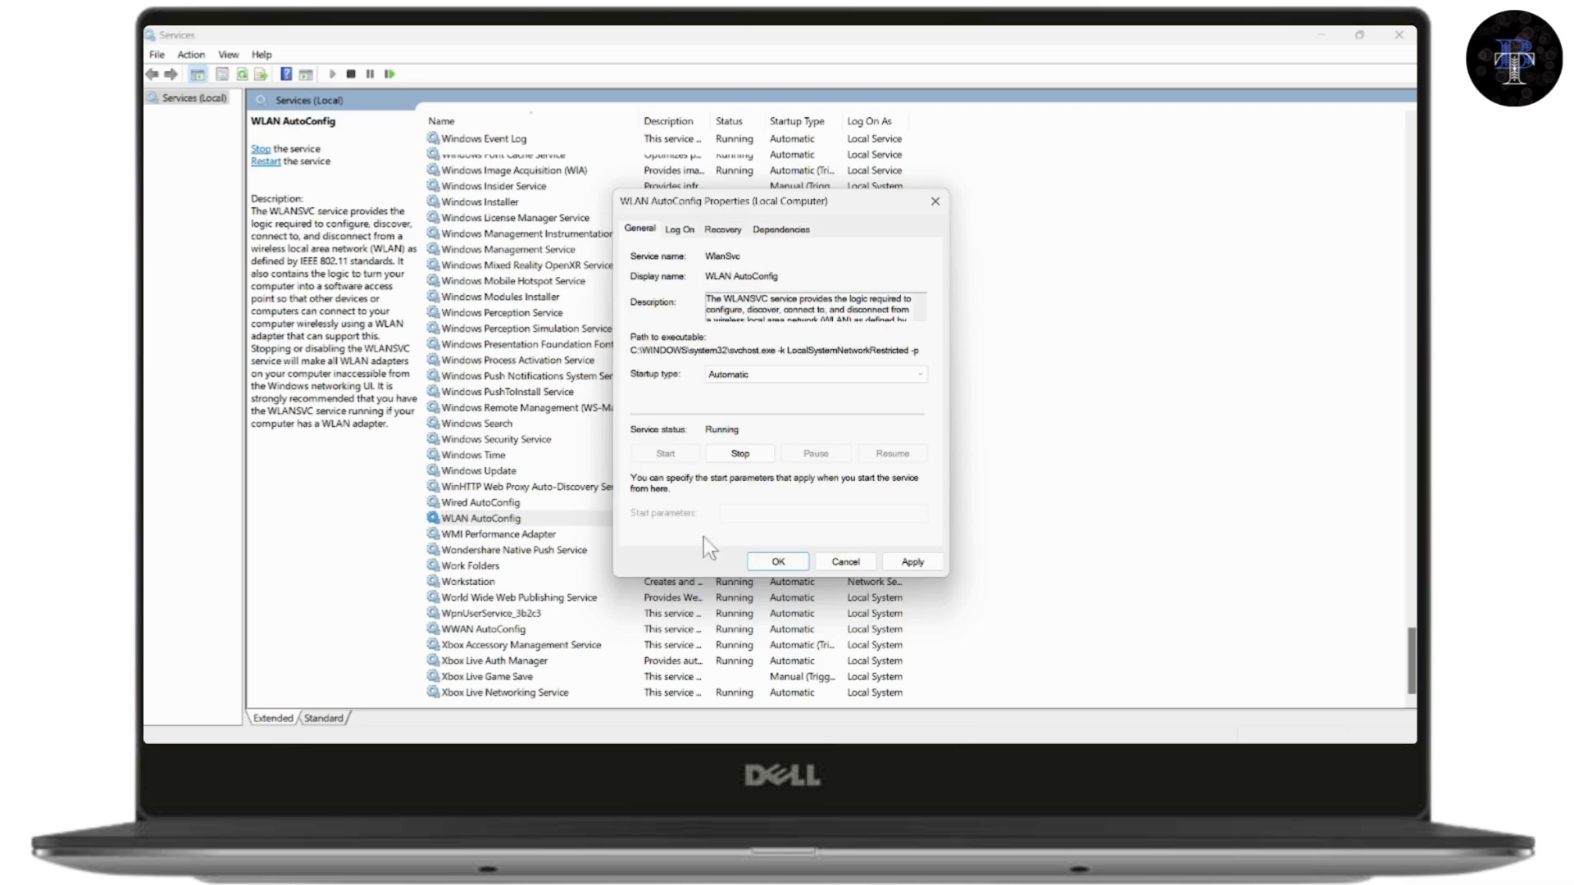
click(935, 201)
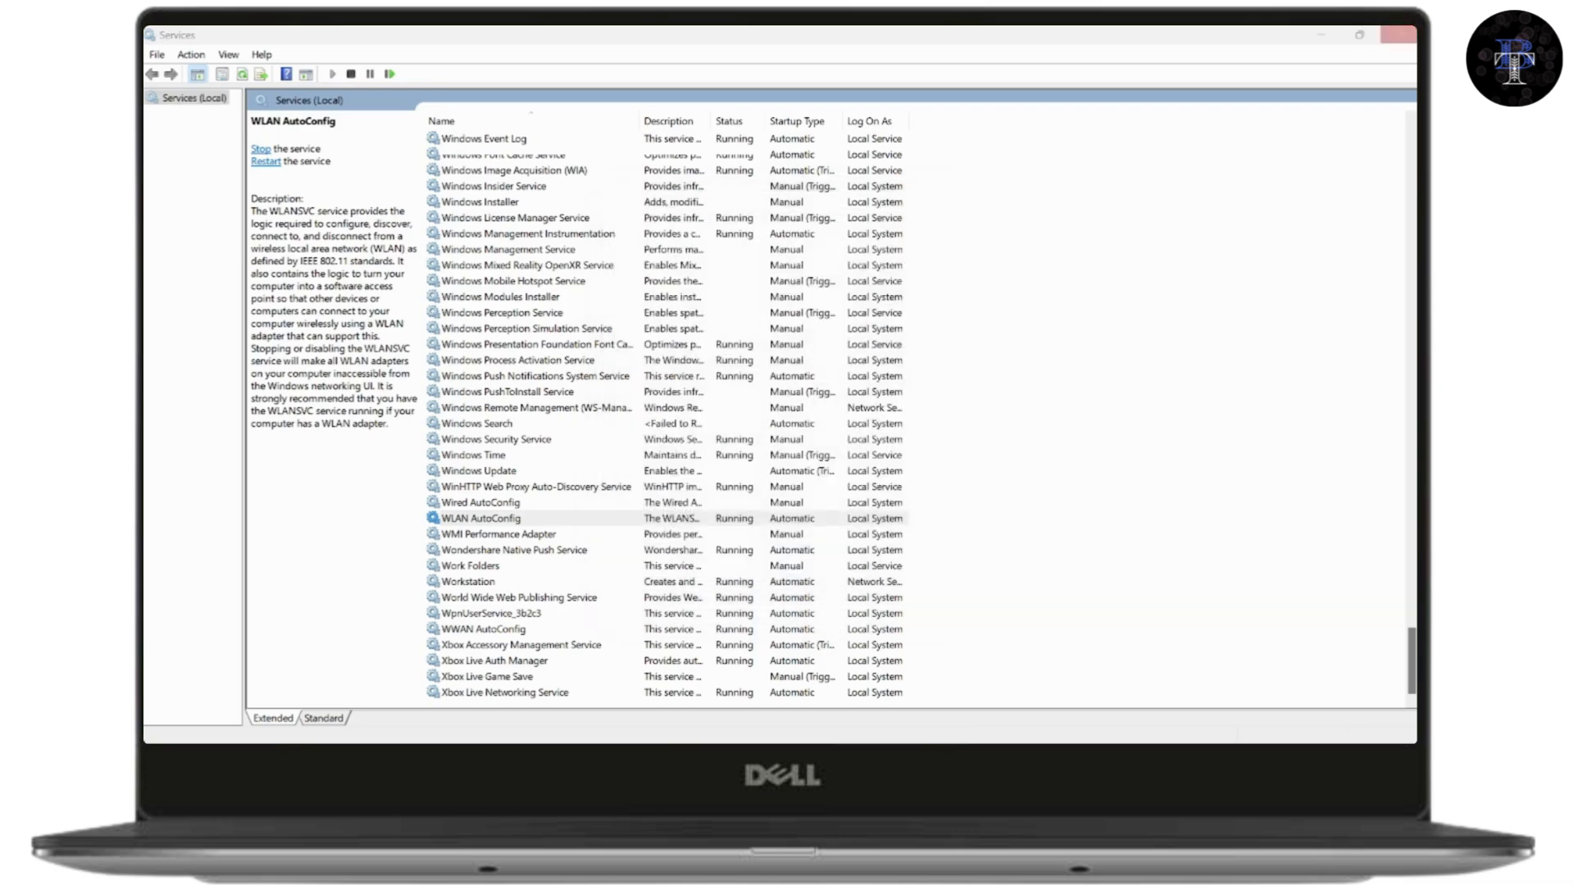
click(1398, 35)
Step: Check the Restart option among the PC's power choices without restarting
key(super)
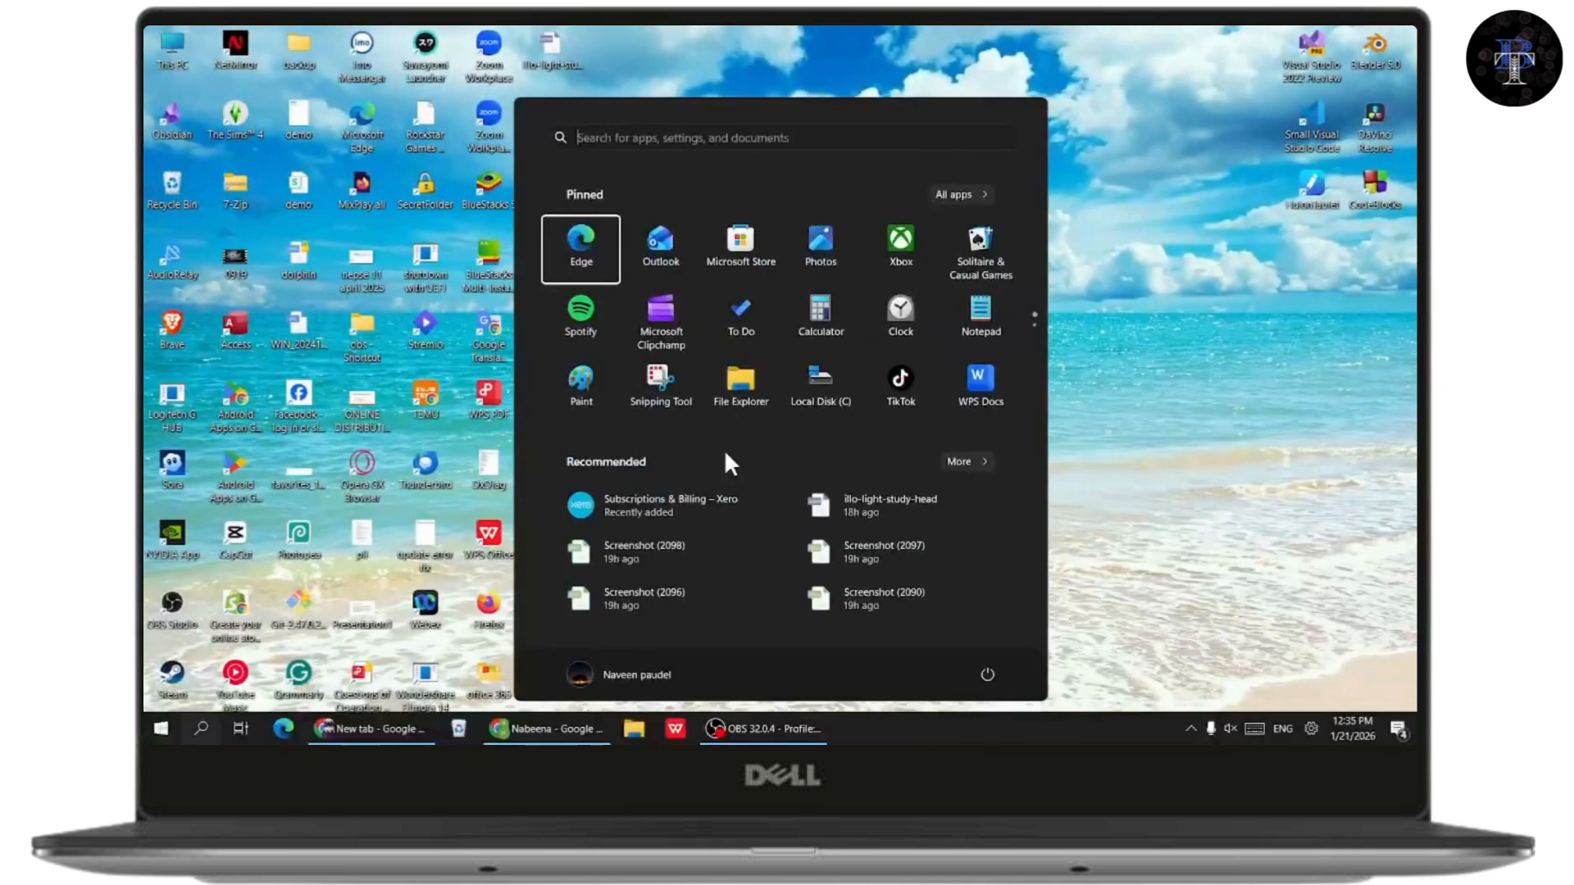
click(988, 678)
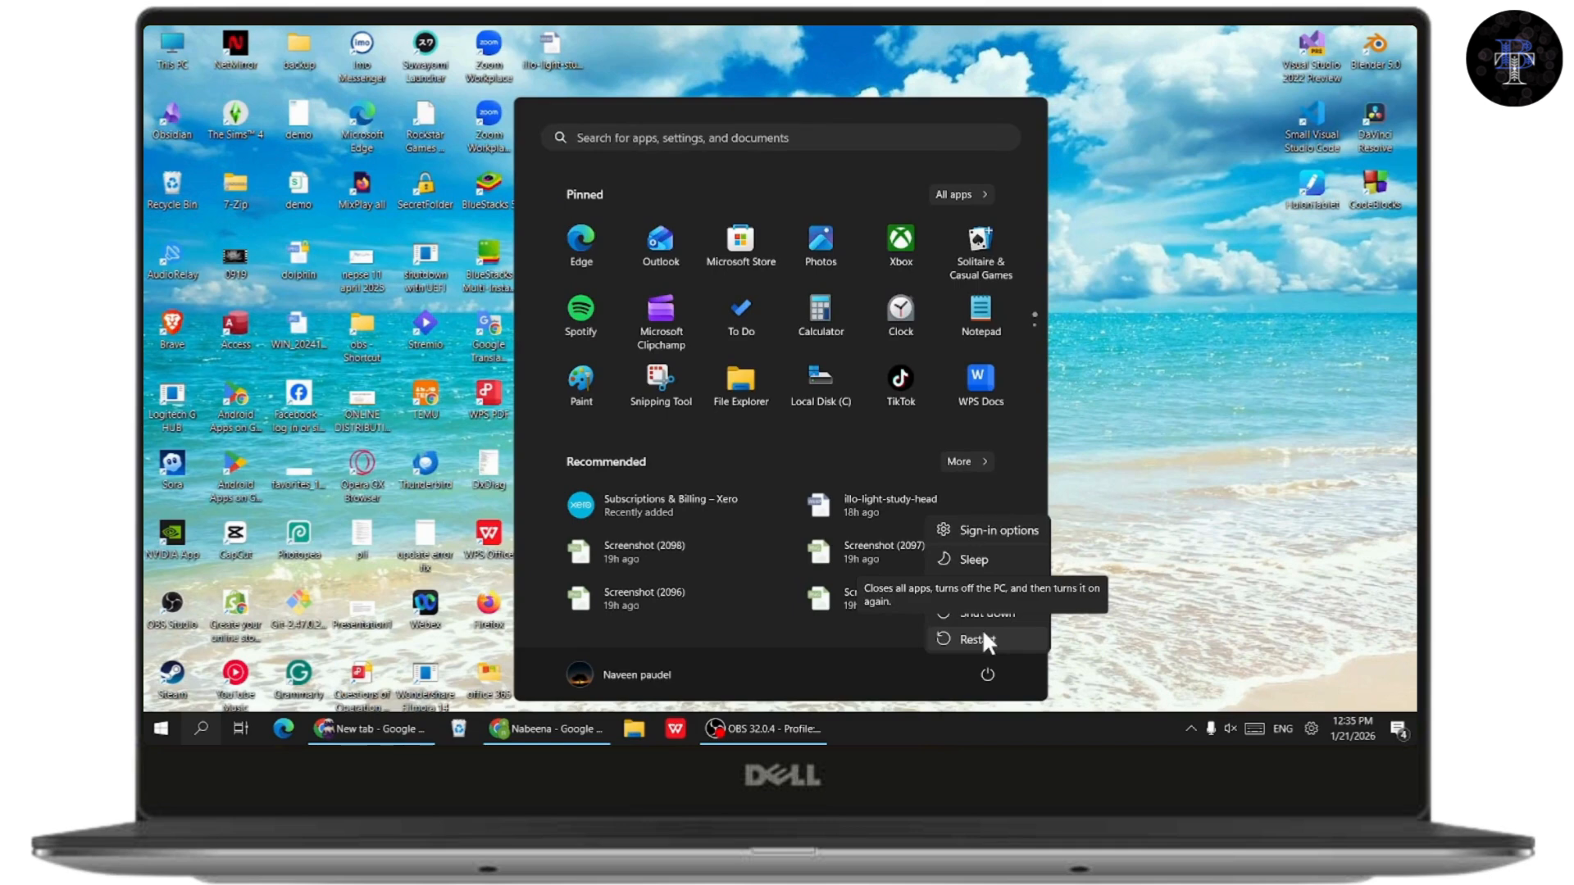
click(1149, 493)
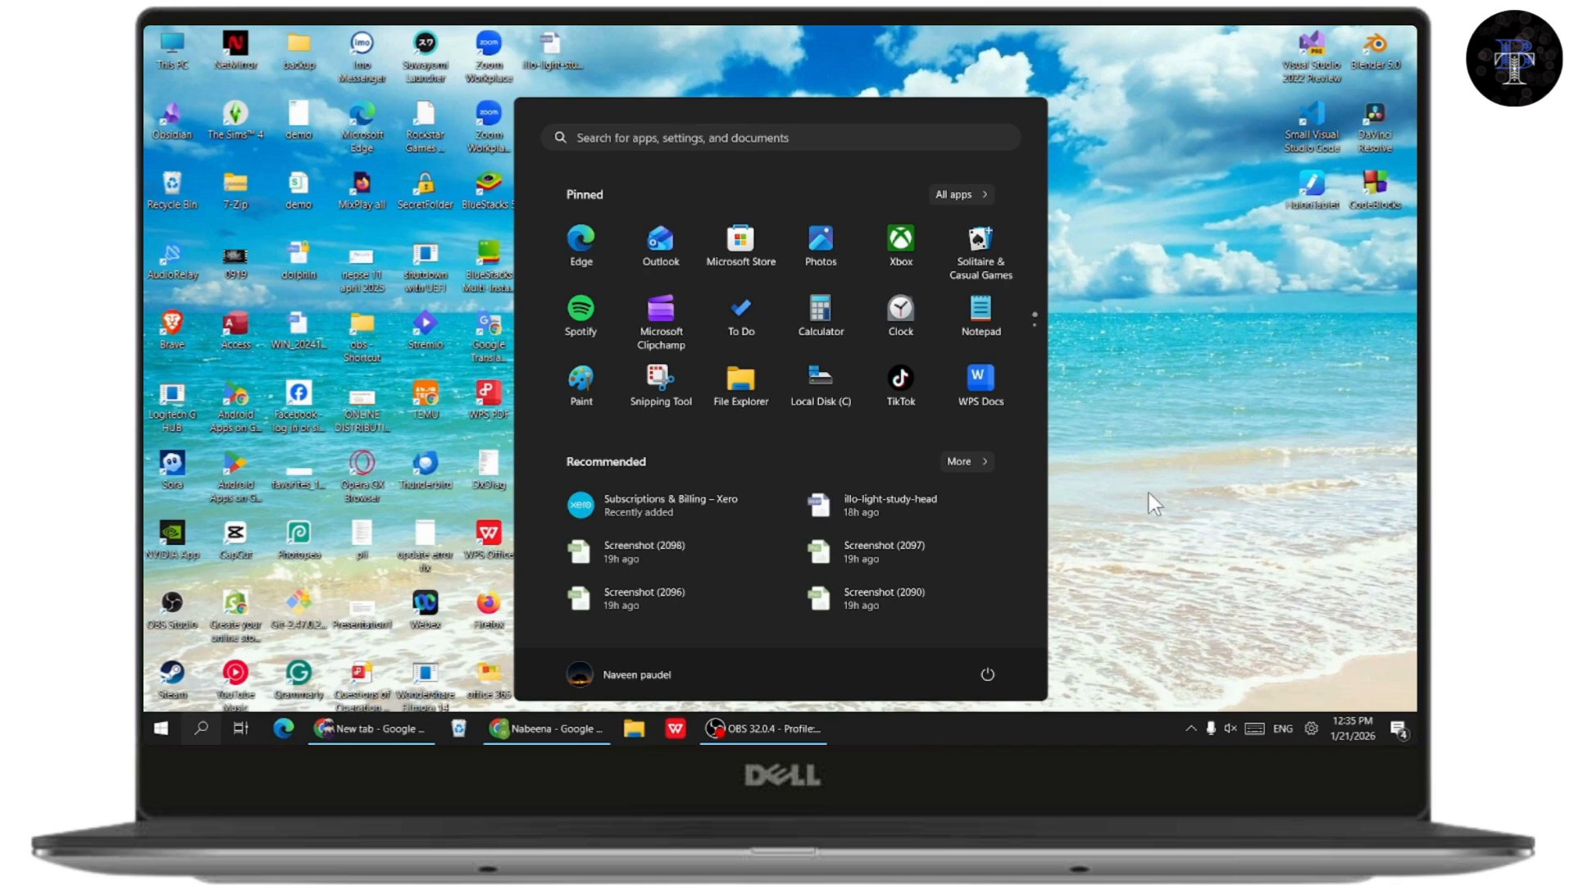
click(1149, 493)
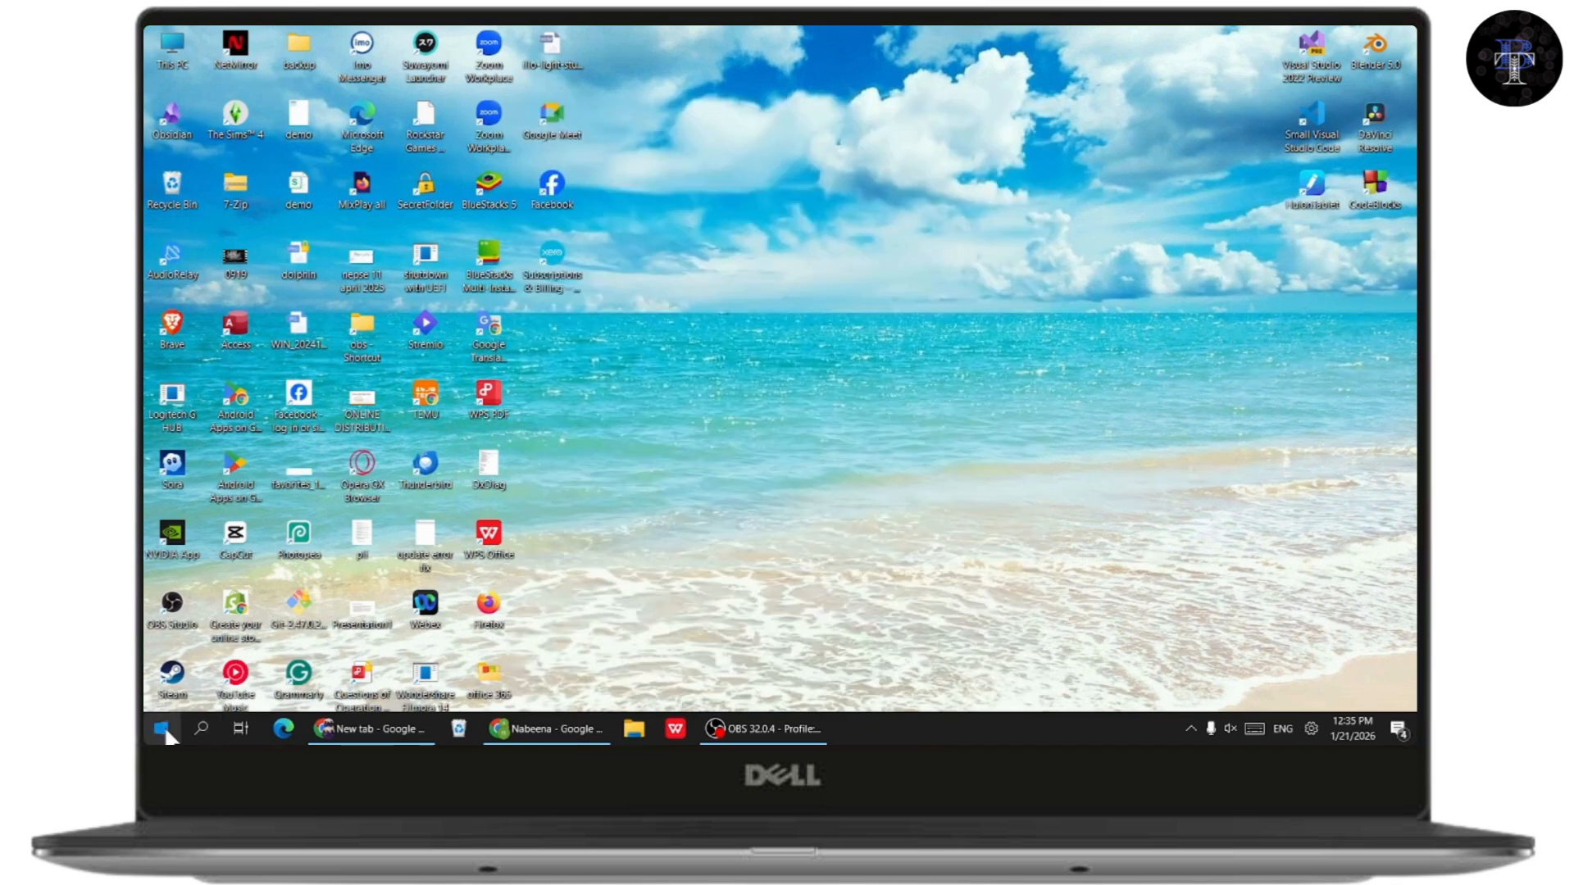
Step: Open Device Manager, expand the network adapters, and select the Intel(R) Wi-Fi 6 AX201 160MHz adapter
right_click(162, 727)
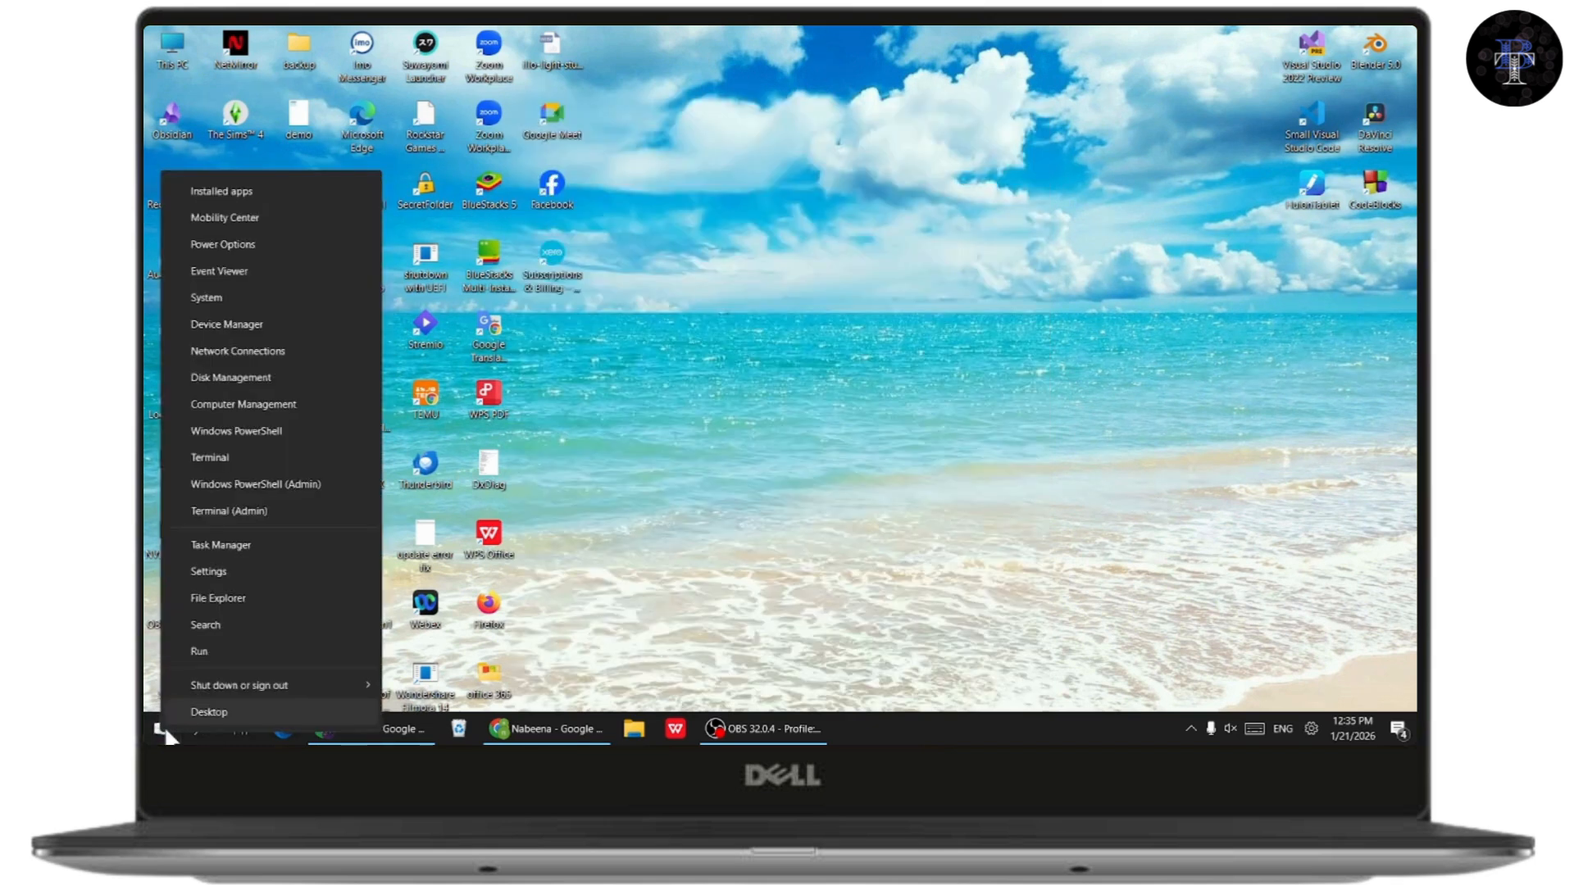
click(224, 323)
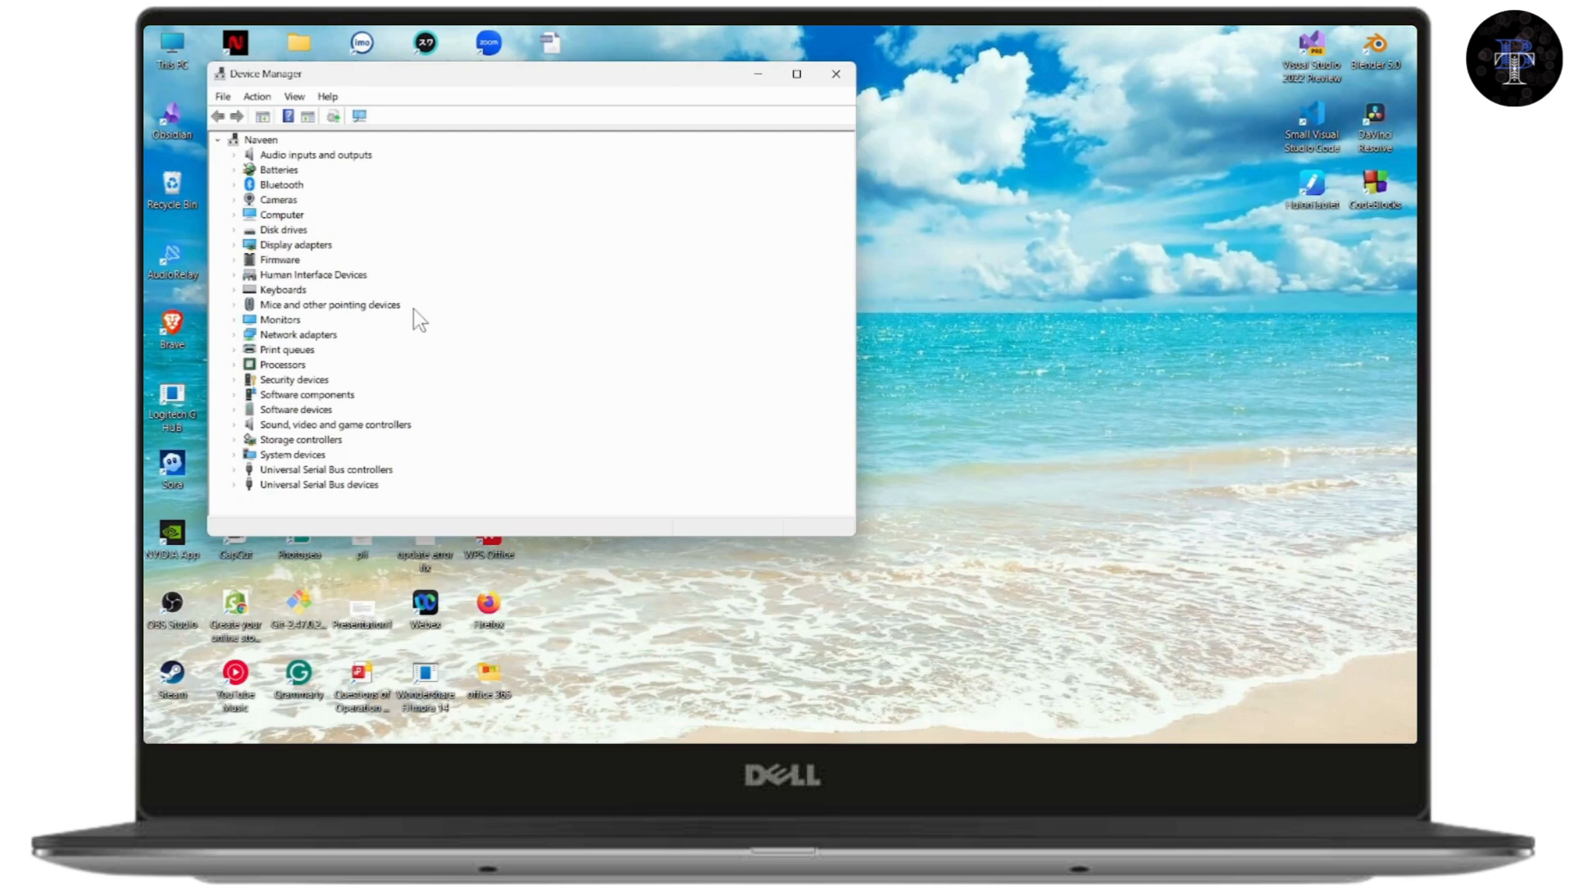
click(233, 336)
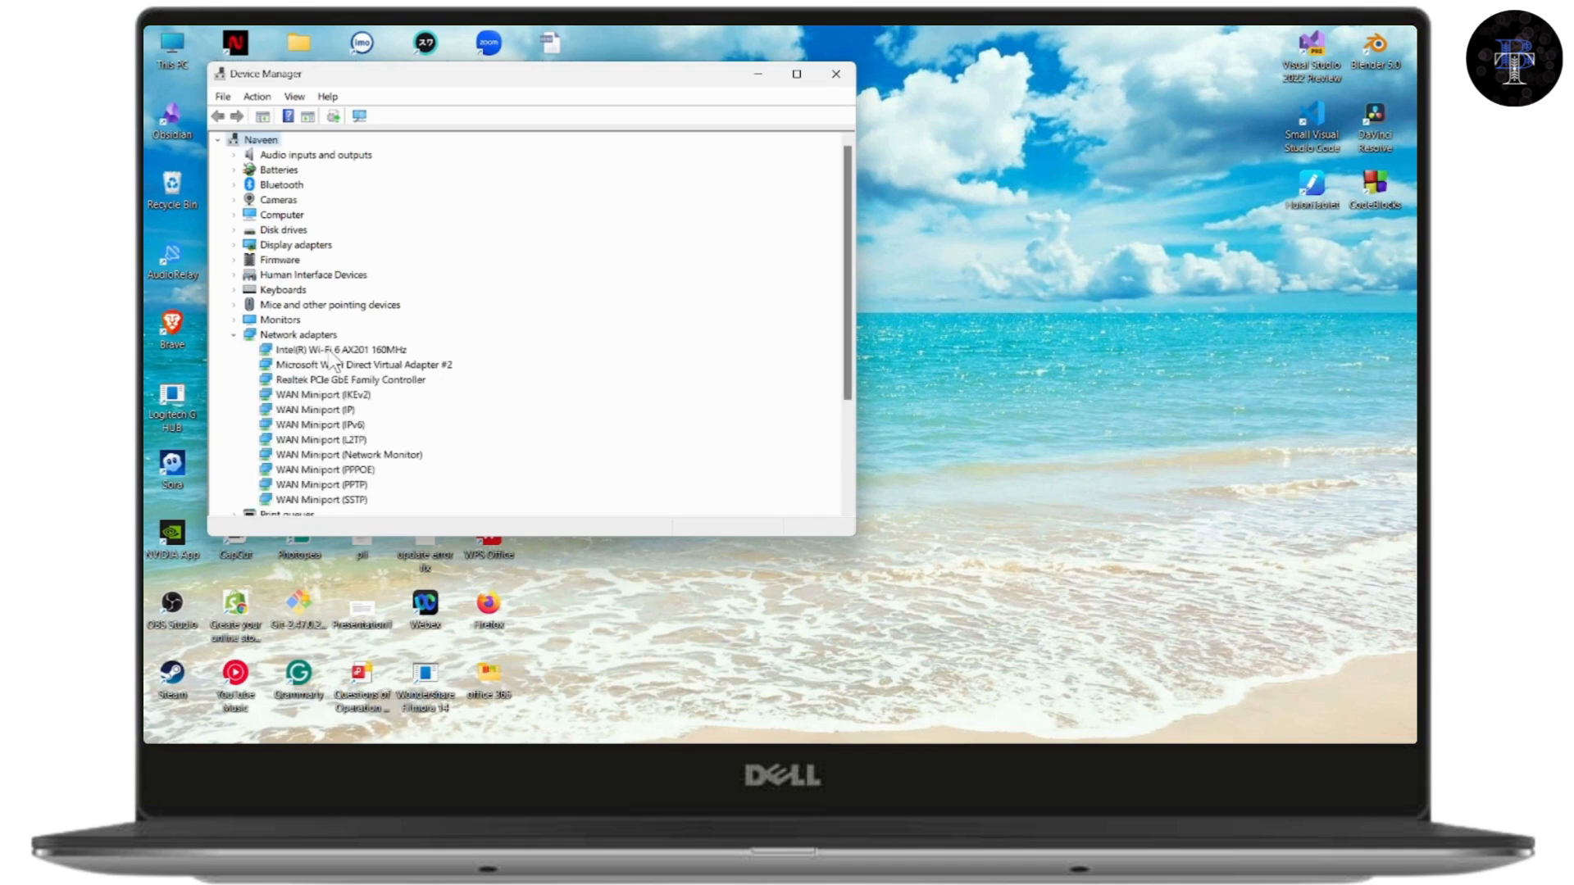
scroll(332, 362, down, 4)
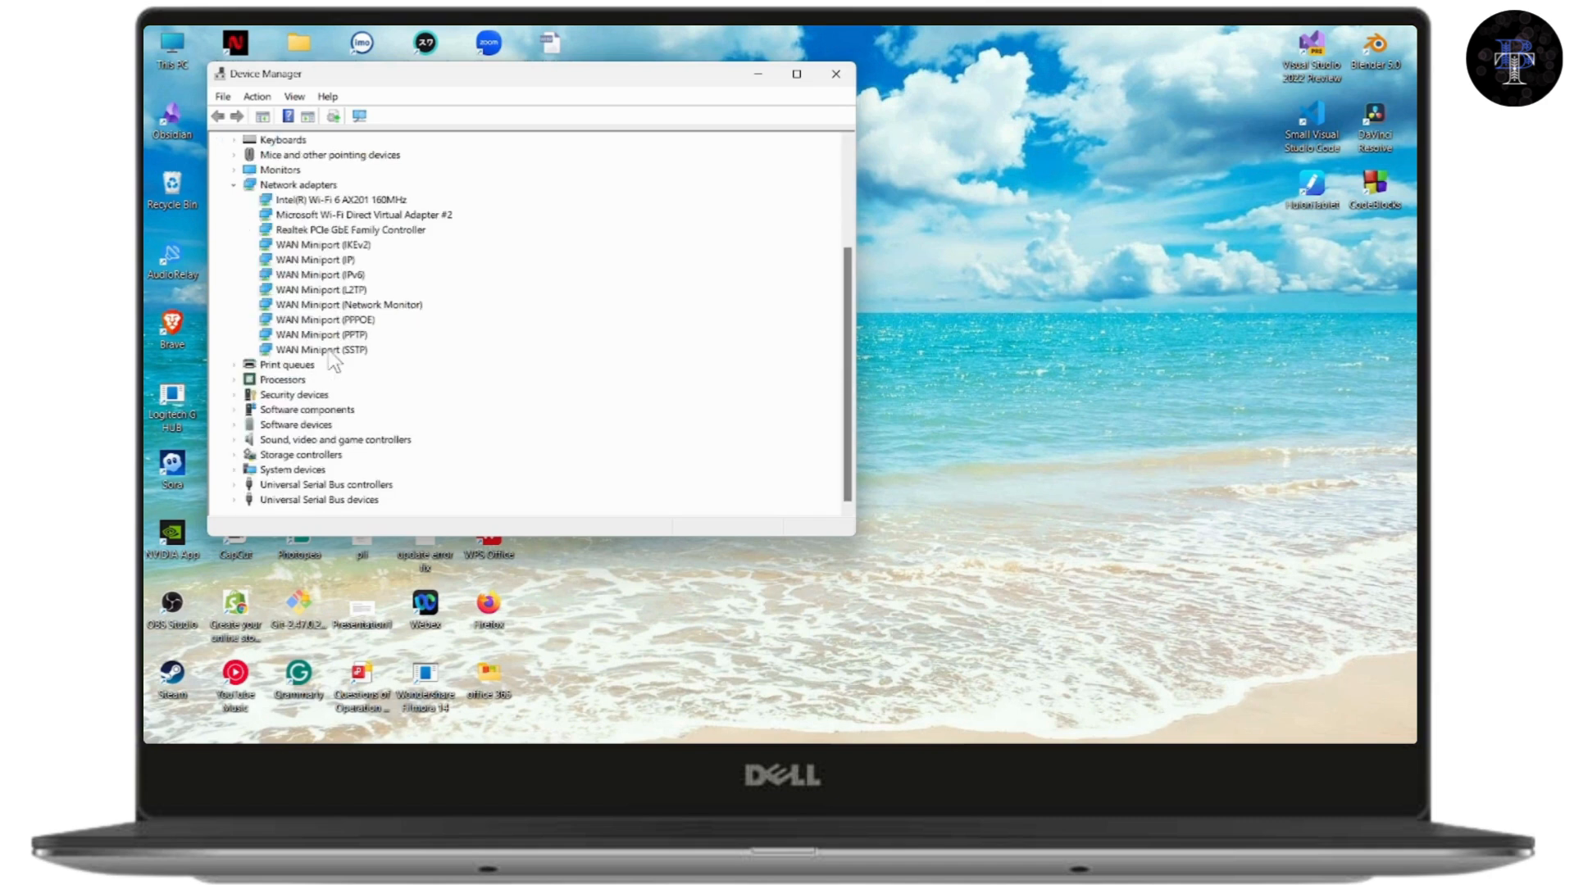
click(308, 200)
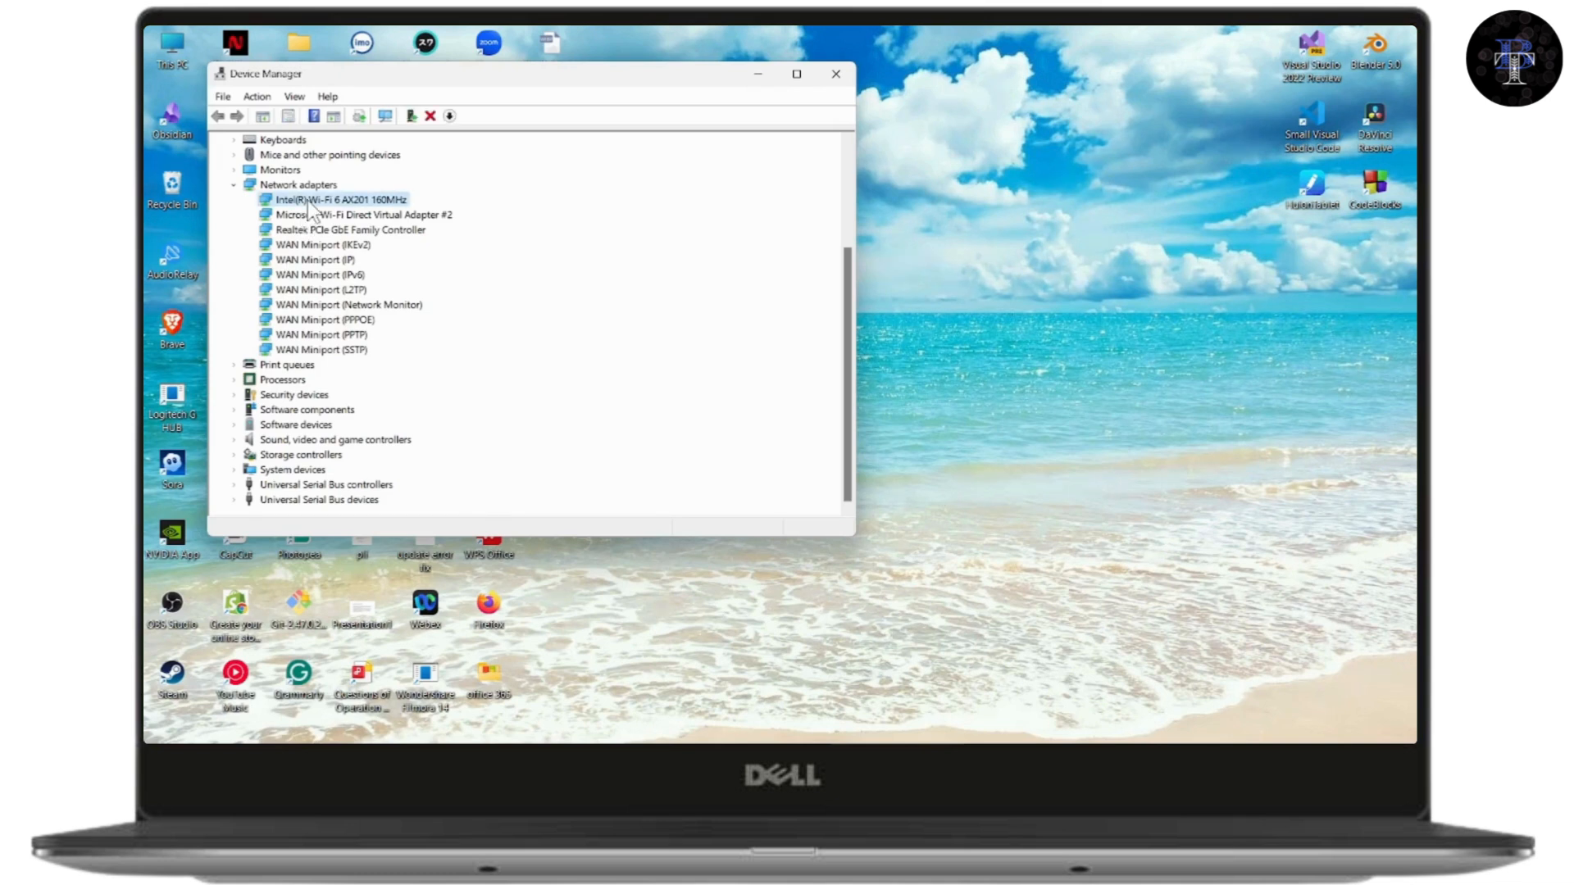
Step: Check the option for showing hidden devices in Device Manager without enabling it
click(283, 100)
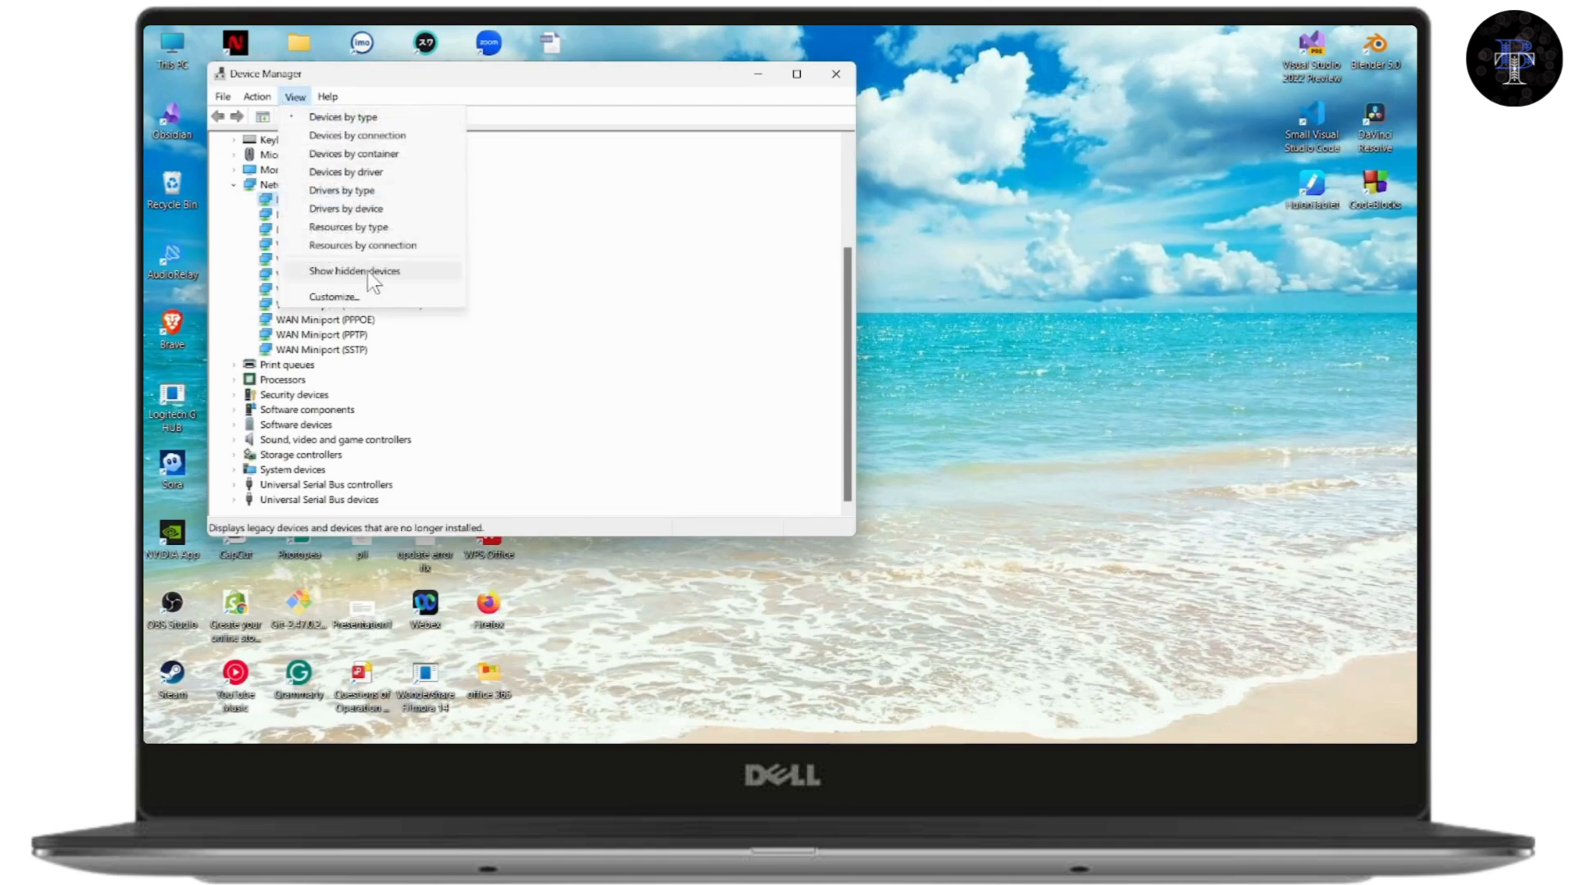
click(599, 341)
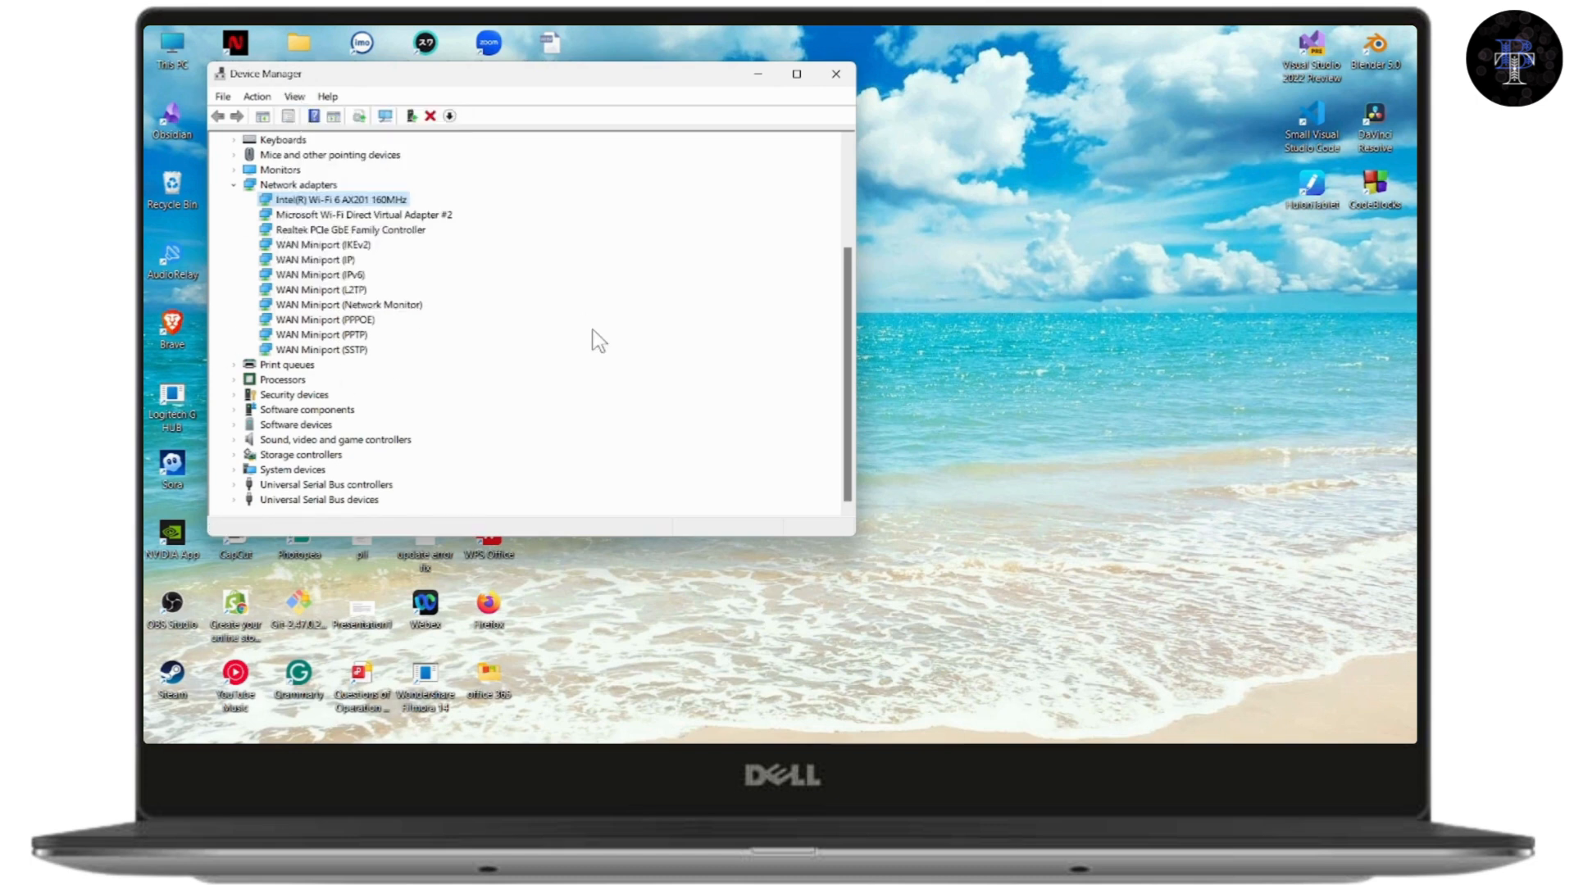
Step: Bring up the available actions for the Intel(R) Wi-Fi 6 AX201 160MHz adapter
right_click(326, 211)
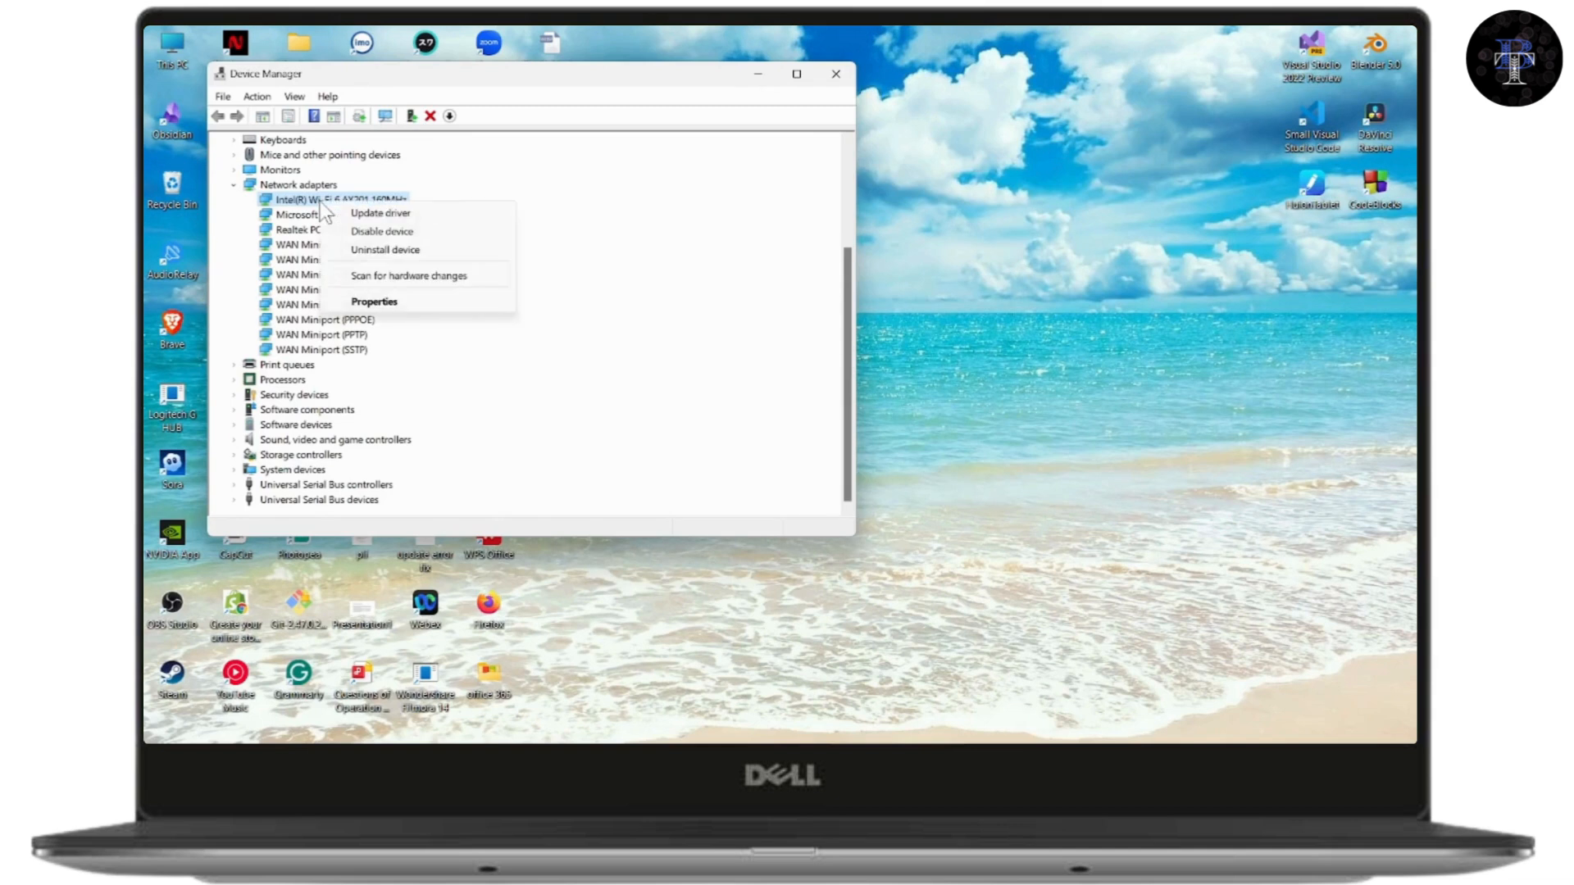